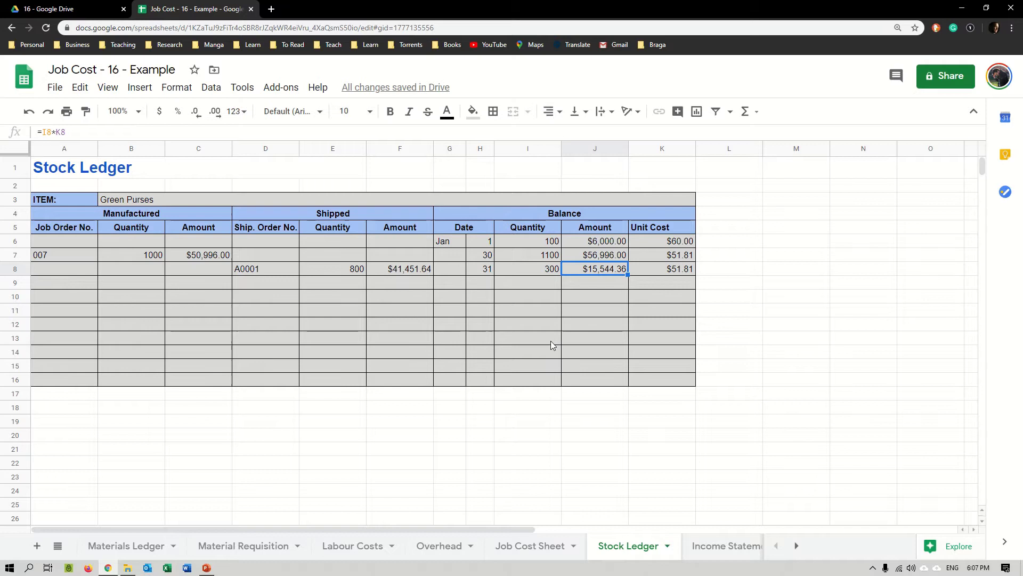
{"action": "left_click", "coordinate": [78, 206]}
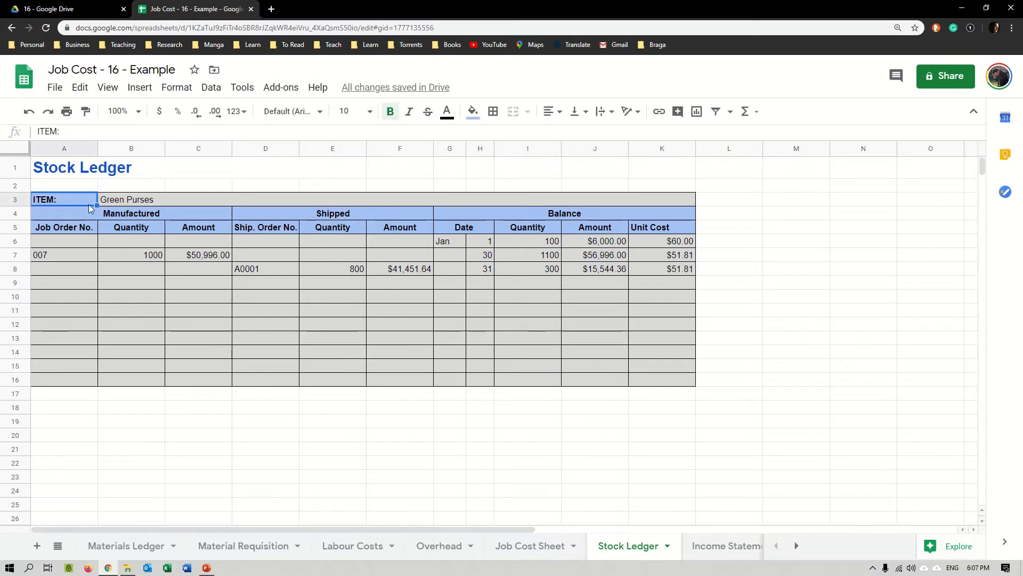
{"action": "left_click", "coordinate": [117, 202]}
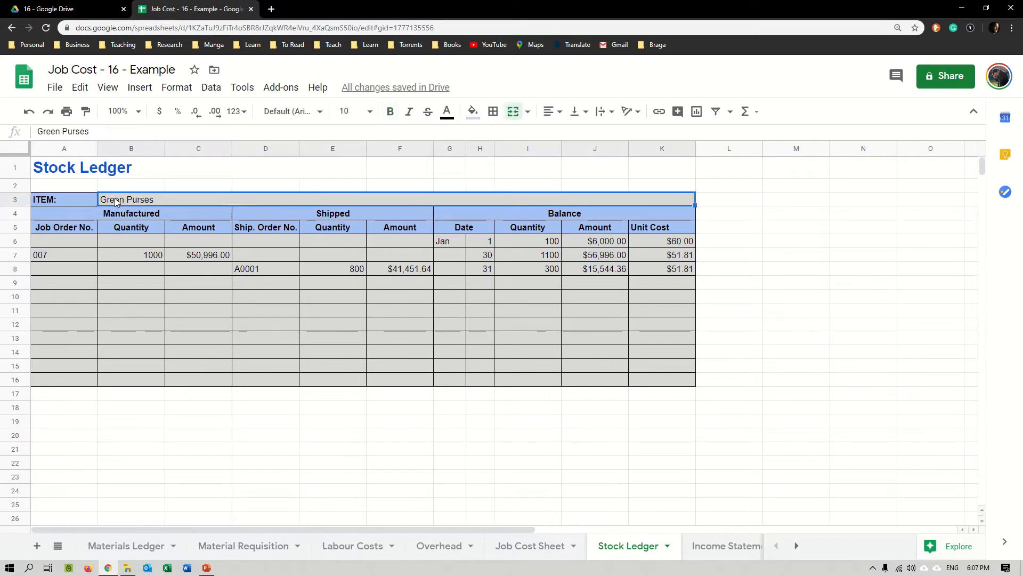
{"action": "left_click", "coordinate": [207, 219]}
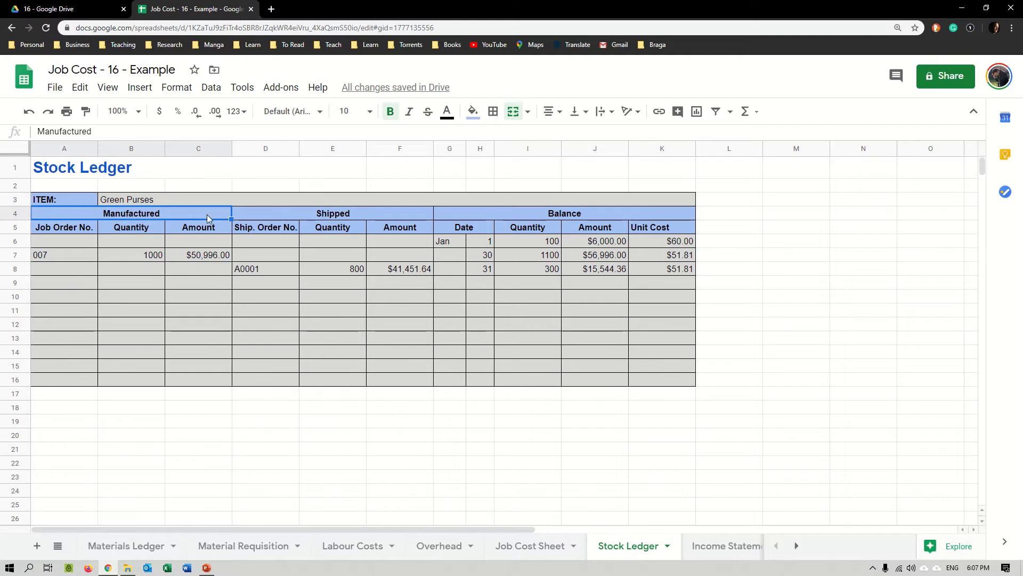
{"action": "left_click", "coordinate": [296, 218]}
{"action": "left_click", "coordinate": [508, 215]}
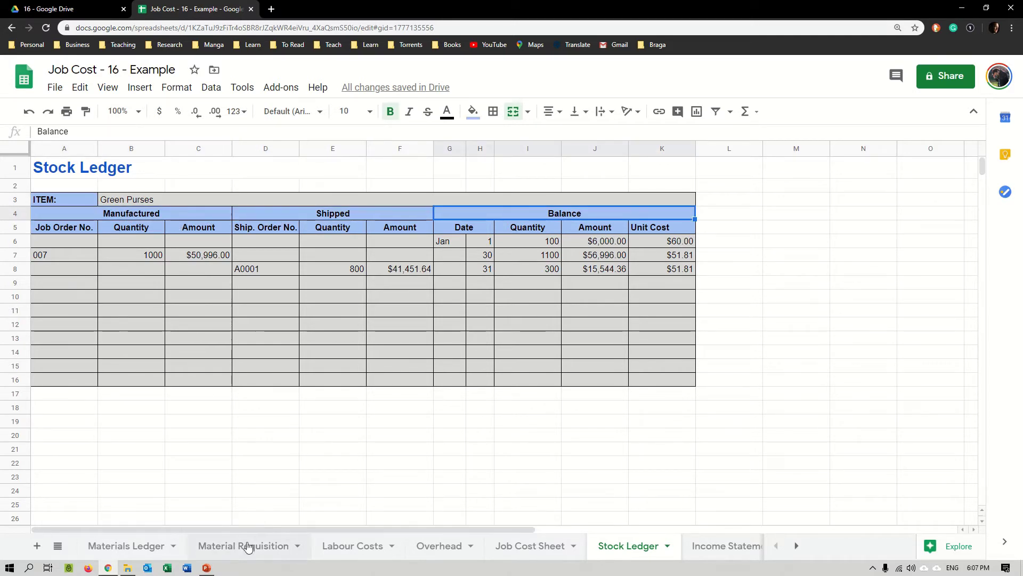
{"action": "left_click", "coordinate": [168, 218]}
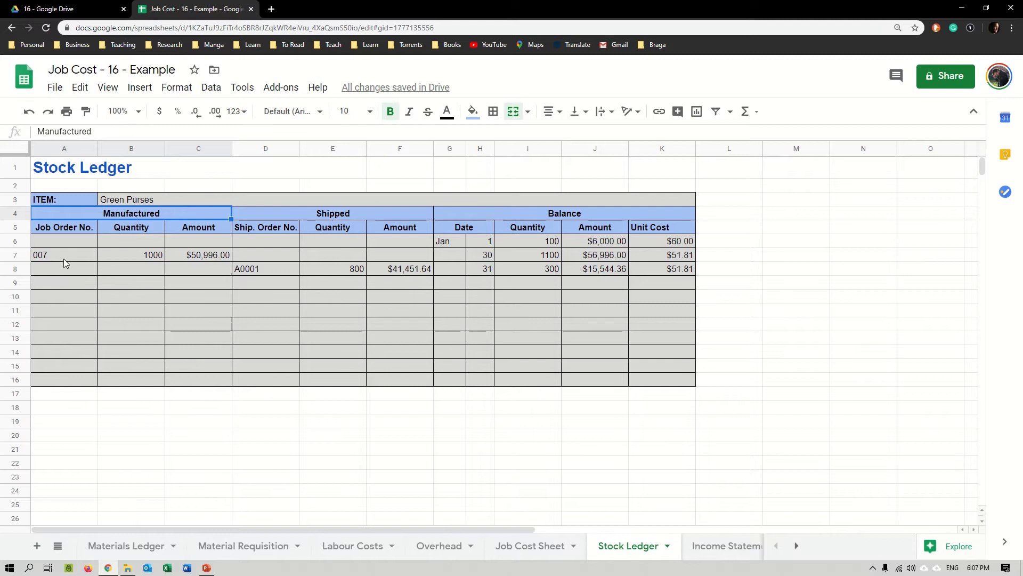
{"action": "left_click_drag", "start_coordinate": [67, 256], "coordinate": [213, 257]}
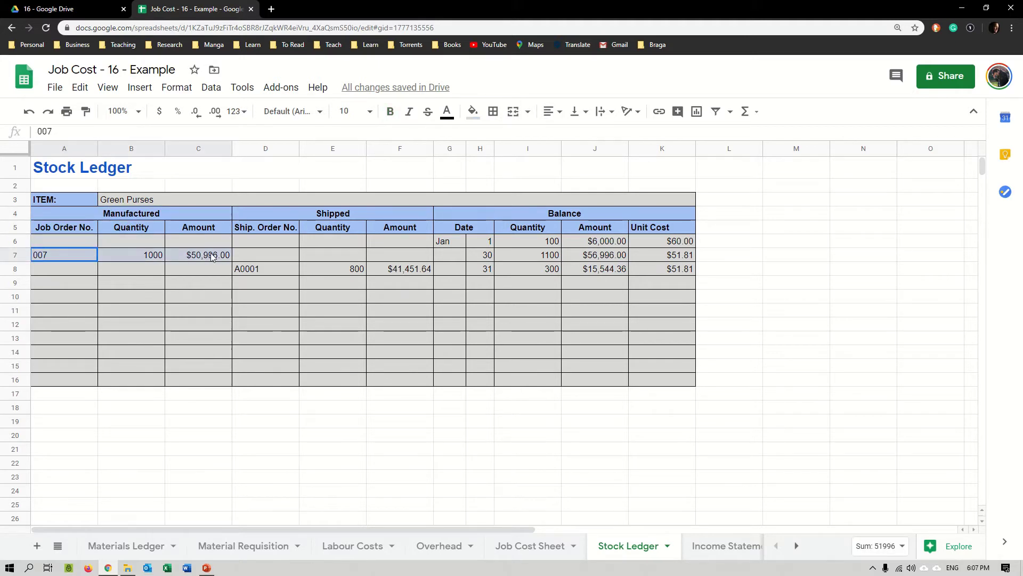
{"action": "left_click", "coordinate": [122, 182]}
{"action": "left_click", "coordinate": [308, 214]}
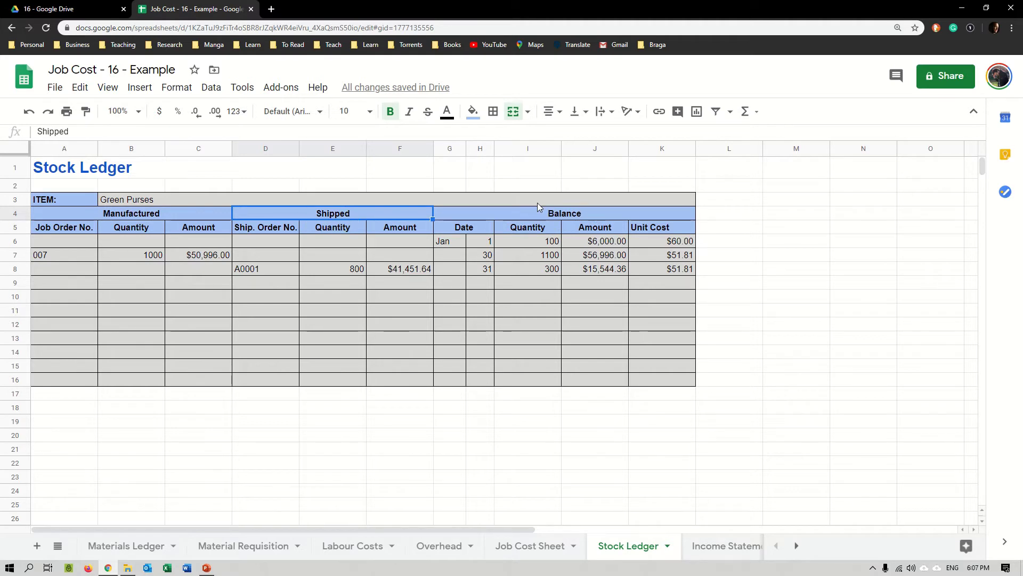
{"action": "left_click", "coordinate": [71, 229]}
{"action": "left_click", "coordinate": [117, 233]}
{"action": "left_click", "coordinate": [201, 229]}
{"action": "left_click", "coordinate": [281, 234]}
{"action": "left_click", "coordinate": [329, 229]}
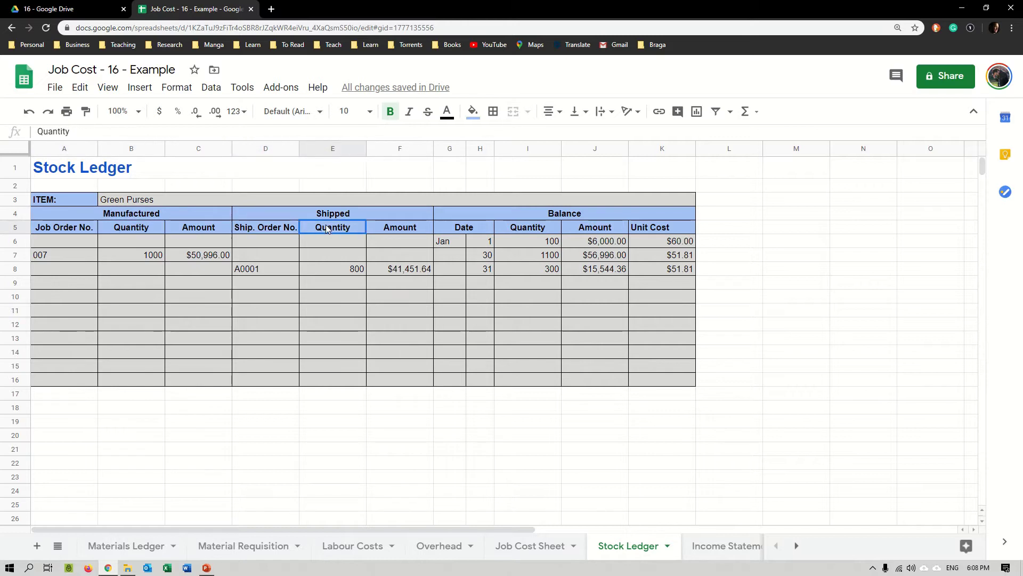
{"action": "left_click", "coordinate": [399, 230]}
{"action": "left_click", "coordinate": [480, 228]}
{"action": "left_click", "coordinate": [530, 229]}
{"action": "left_click", "coordinate": [597, 229]}
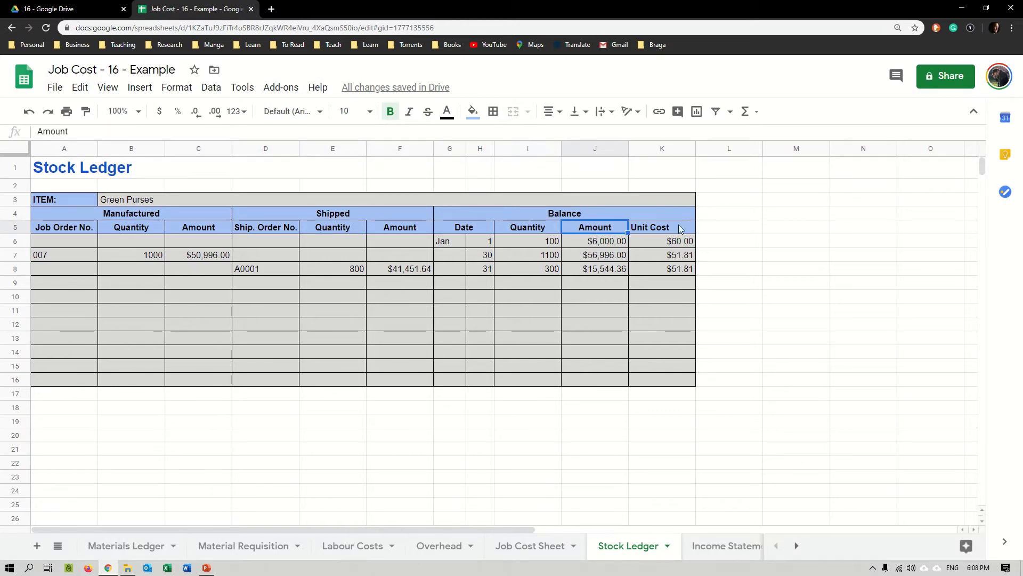
{"action": "key", "text": "Up"}
{"action": "left_click", "coordinate": [666, 231]}
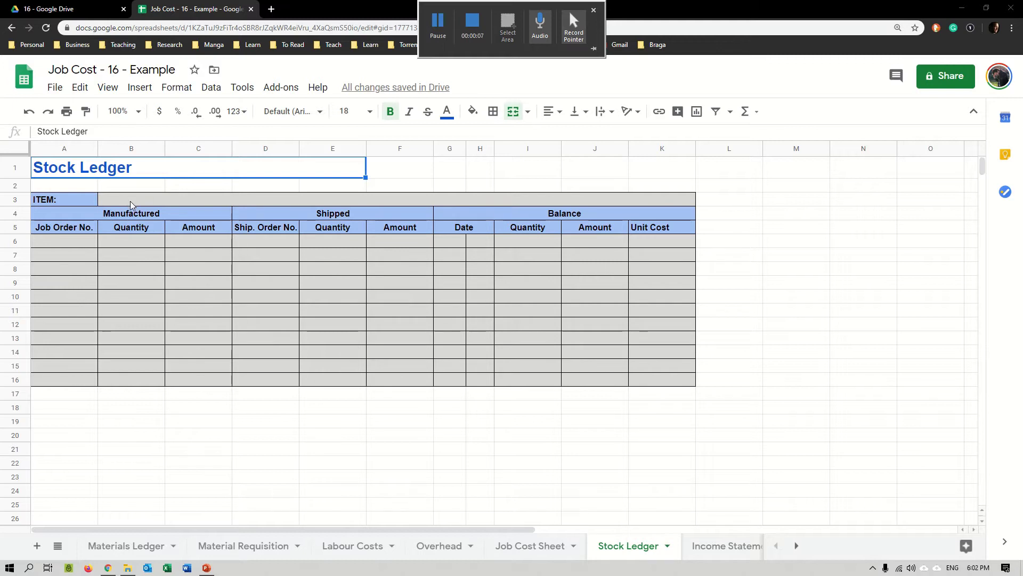
Enter Green Purses in the ITEM field B3, then glance at the Materials Ledger sheet.
{"action": "left_click", "coordinate": [149, 199]}
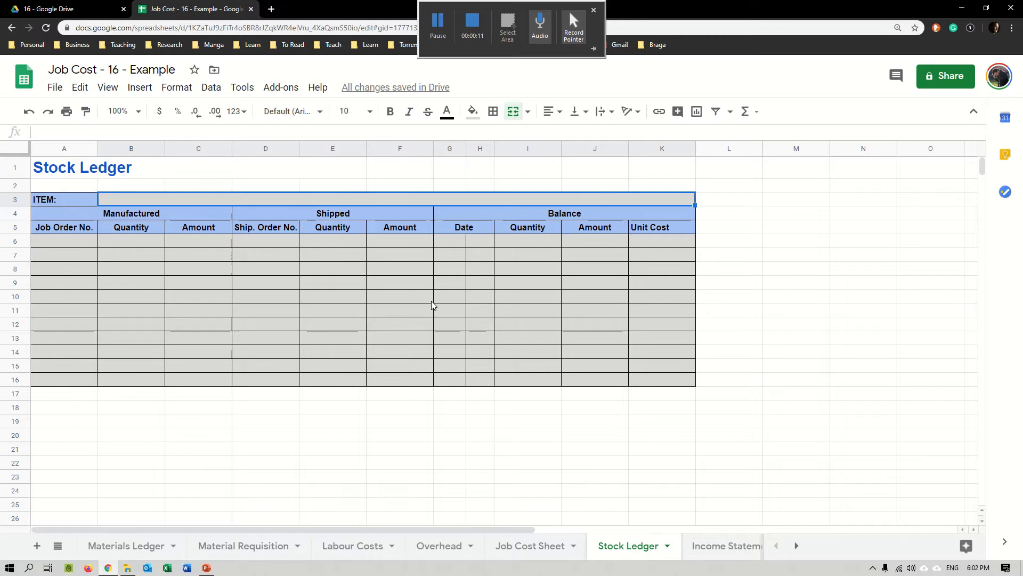
{"action": "type", "text": "Green Purses"}
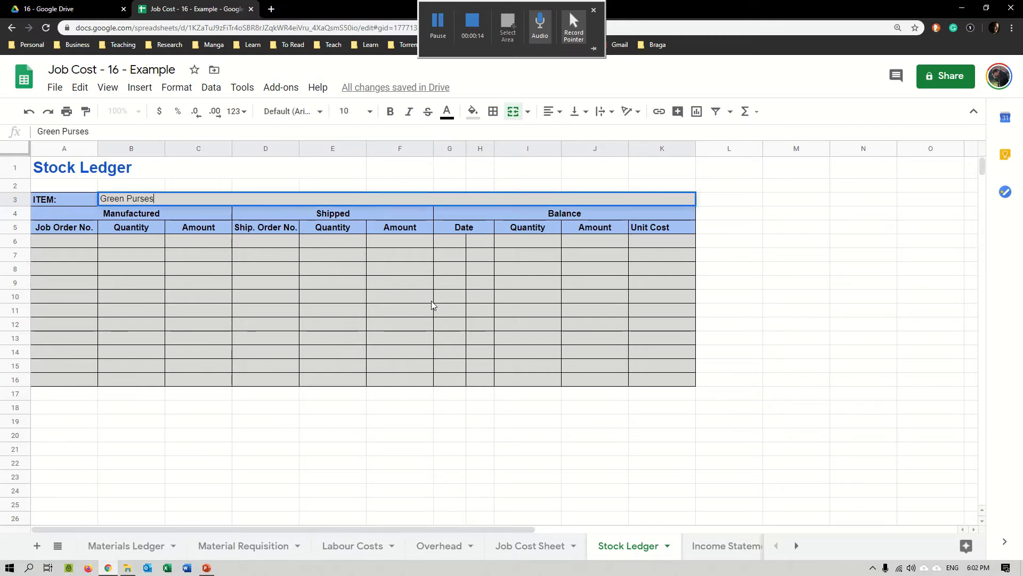
{"action": "key", "text": "Return"}
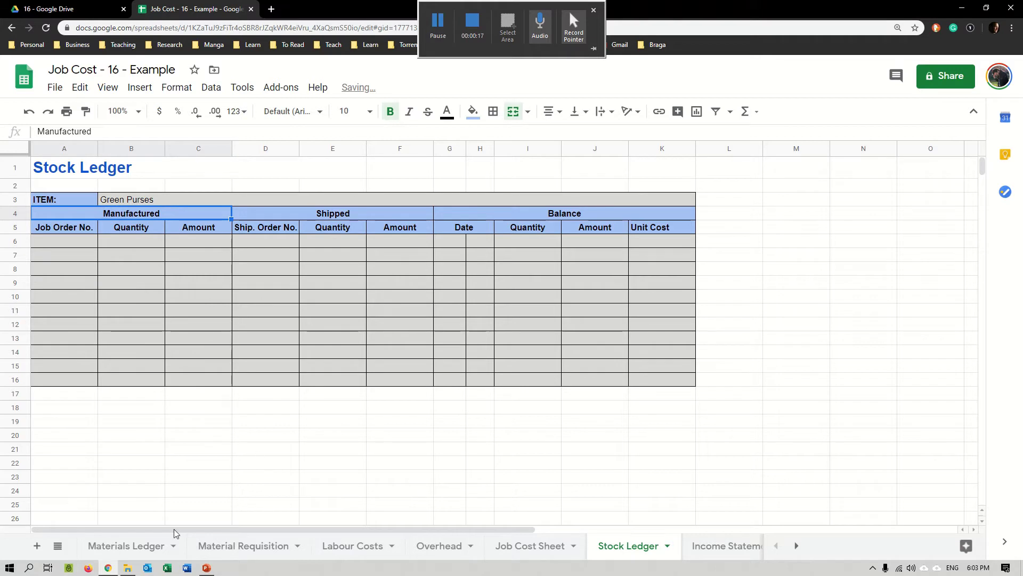
{"action": "left_click", "coordinate": [147, 547]}
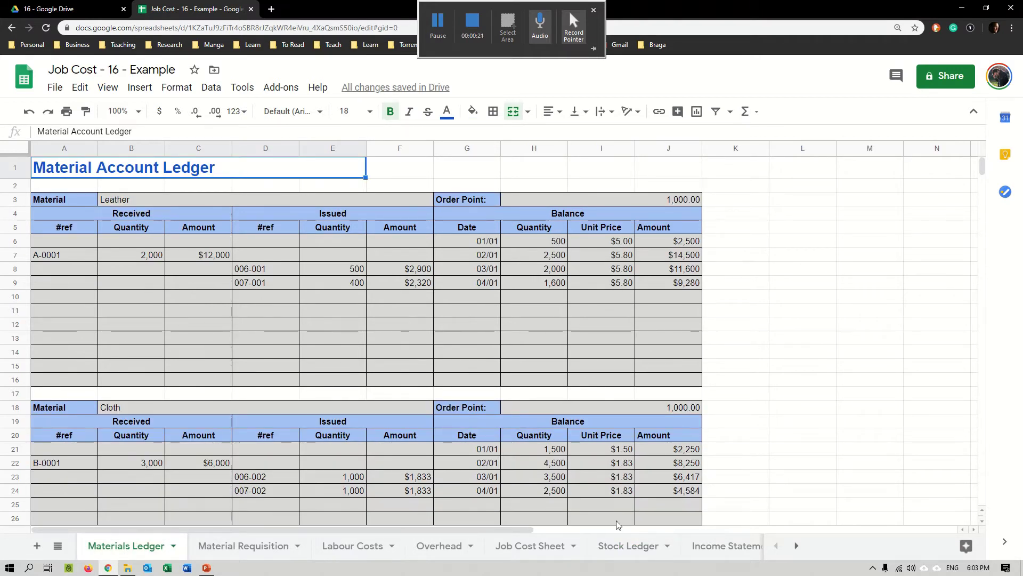
{"action": "left_click", "coordinate": [623, 549]}
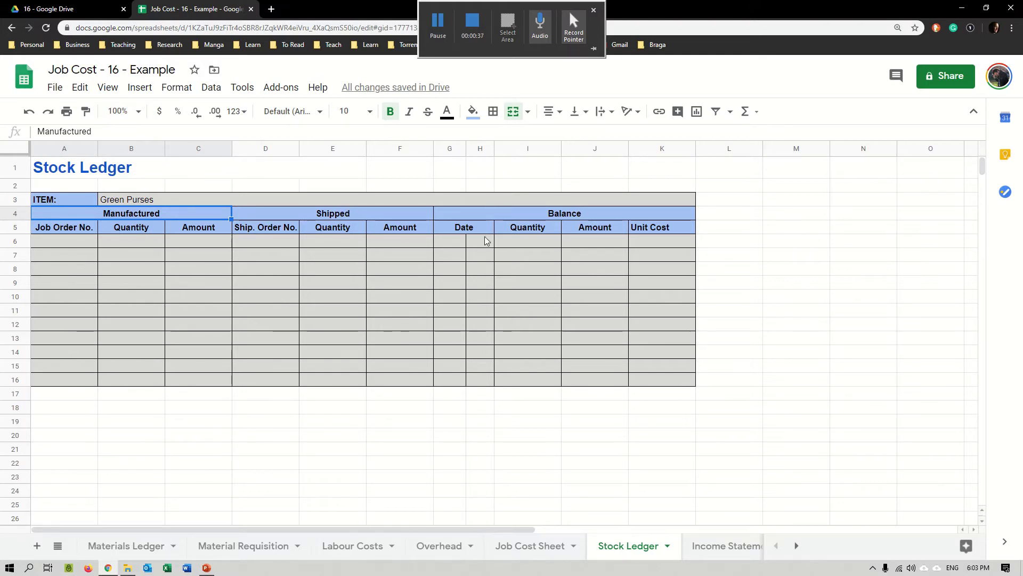
Enter the opening balance in row 6: Jan, day 1, quantity 100, amount 600.
{"action": "left_click", "coordinate": [443, 244]}
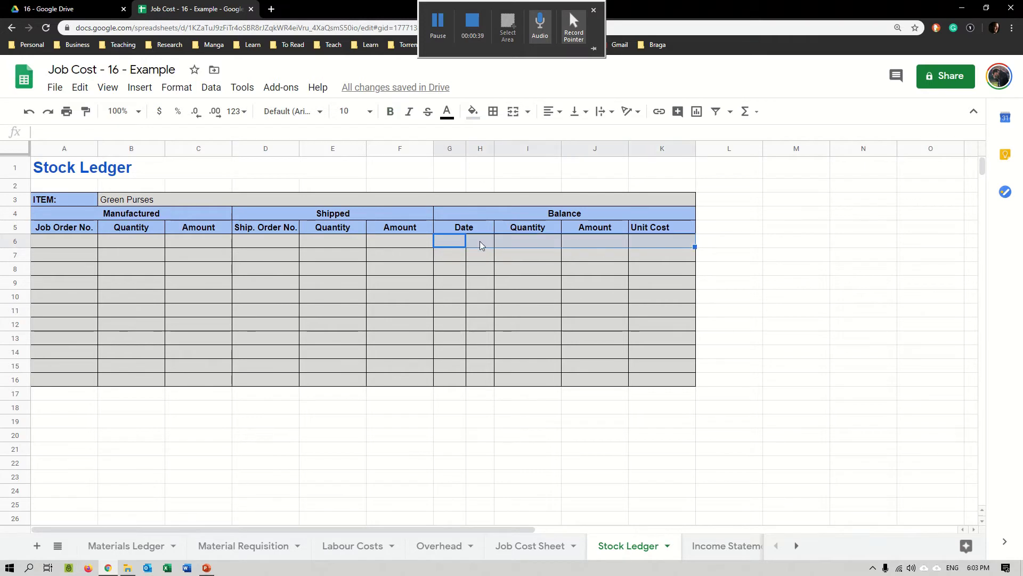
{"action": "type", "text": "01/0"}
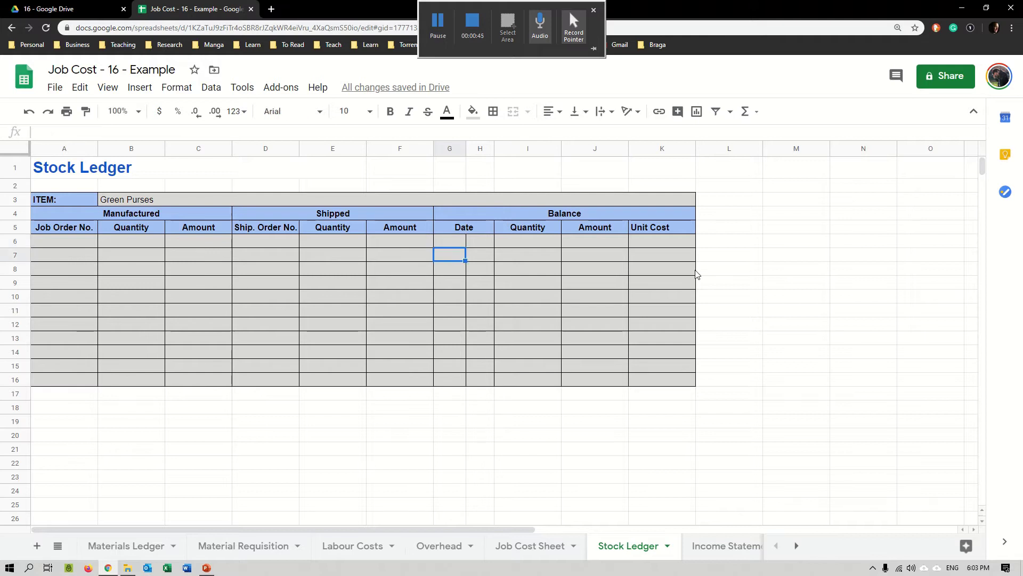
{"action": "type", "text": "Jan"}
{"action": "key", "text": "Tab"}
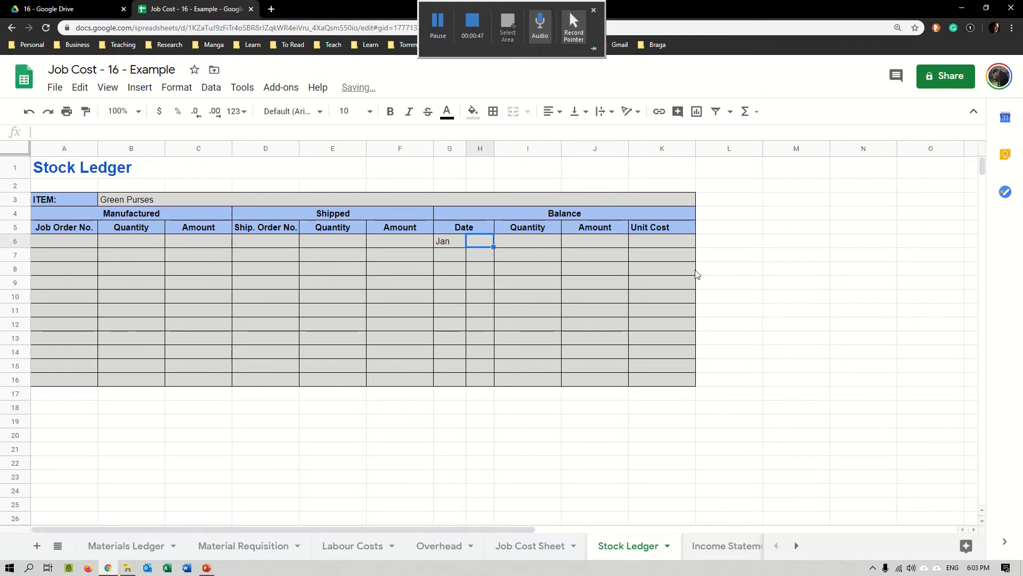
{"action": "type", "text": "1"}
{"action": "key", "text": "Tab"}
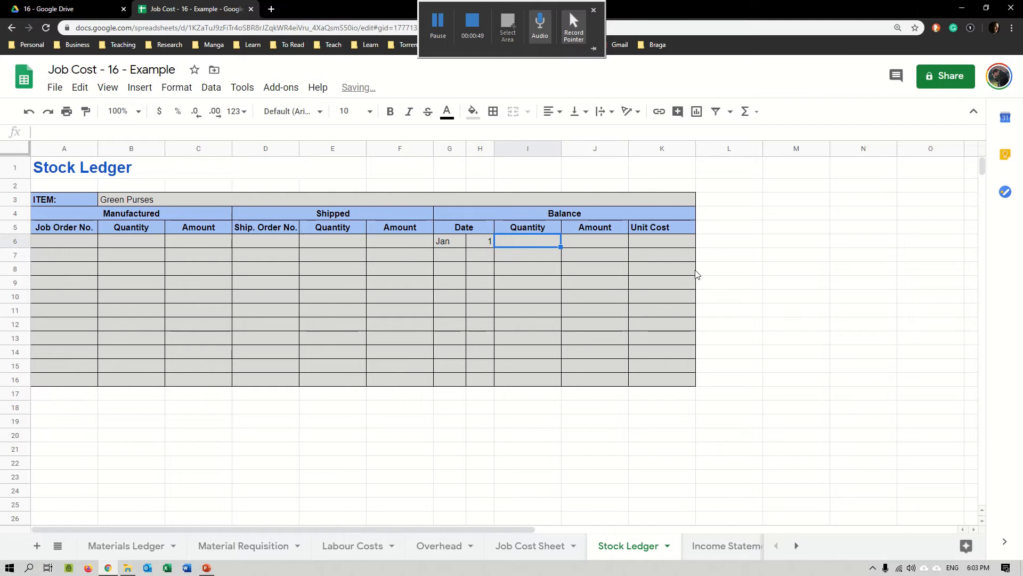
{"action": "type", "text": "100"}
{"action": "key", "text": "Return"}
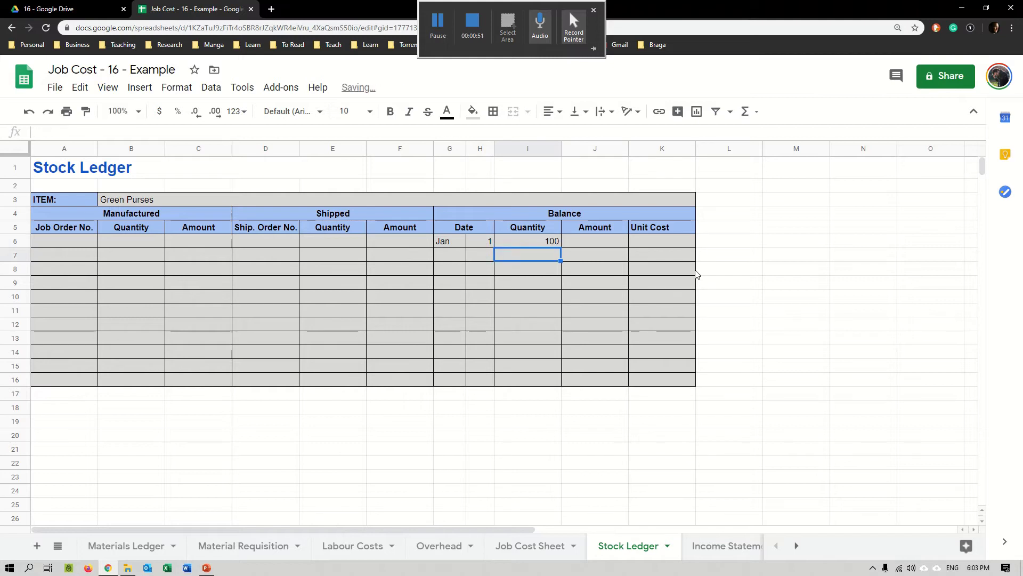
{"action": "key", "text": "Up"}
{"action": "key", "text": "Right"}
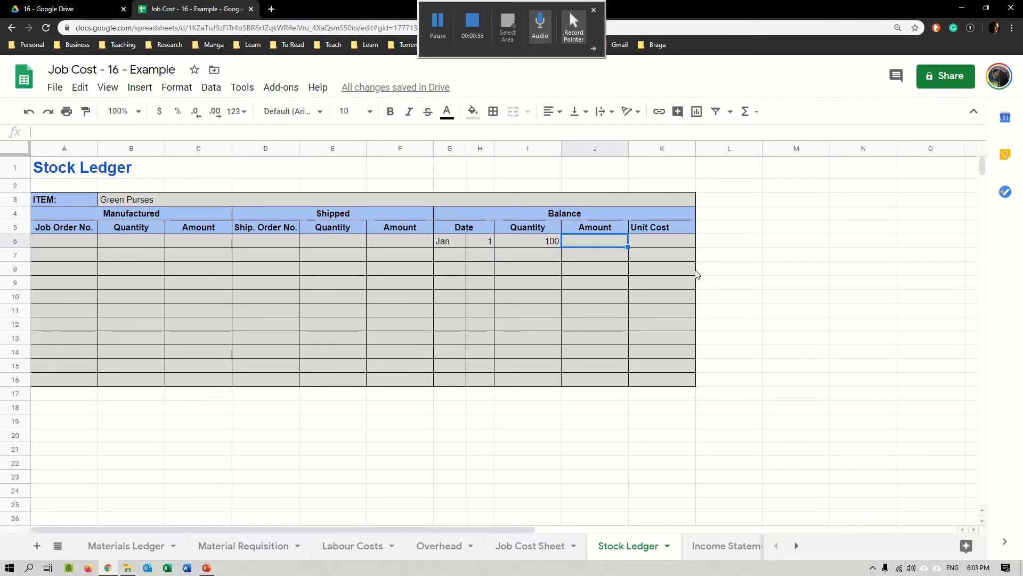
{"action": "type", "text": "600"}
{"action": "key", "text": "Tab"}
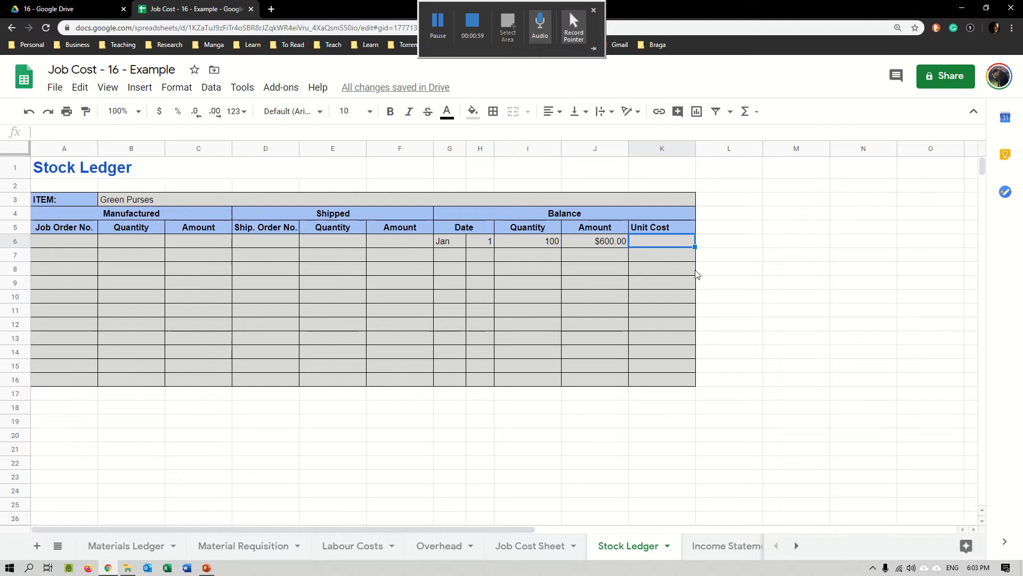
Enter the unit cost formula in K6, correcting it to =J6/I6.
{"action": "type", "text": "="}
{"action": "key", "text": "Left"}
{"action": "key", "text": "Left"}
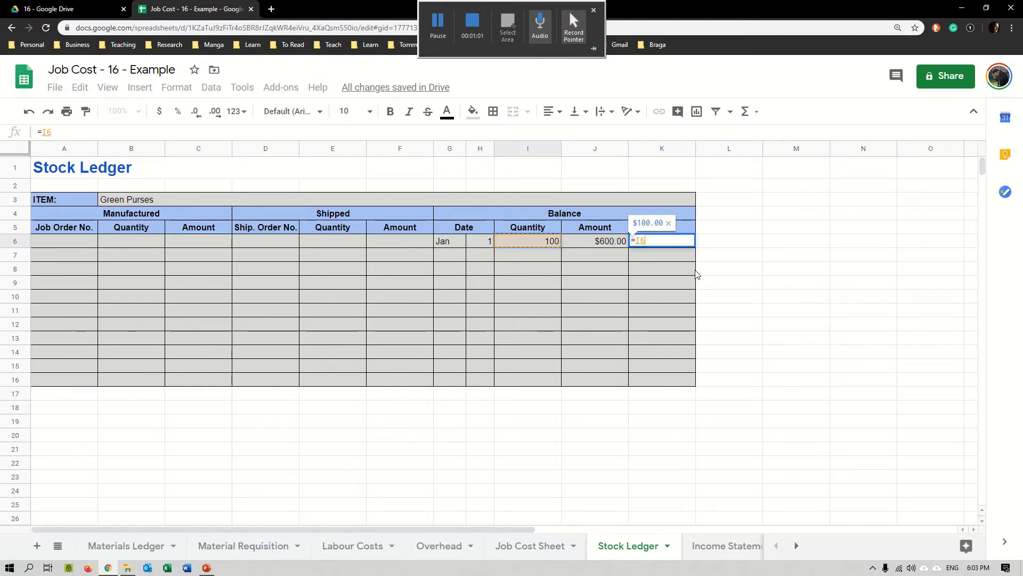
{"action": "type", "text": "*"}
{"action": "key", "text": "Left"}
{"action": "key", "text": "Return"}
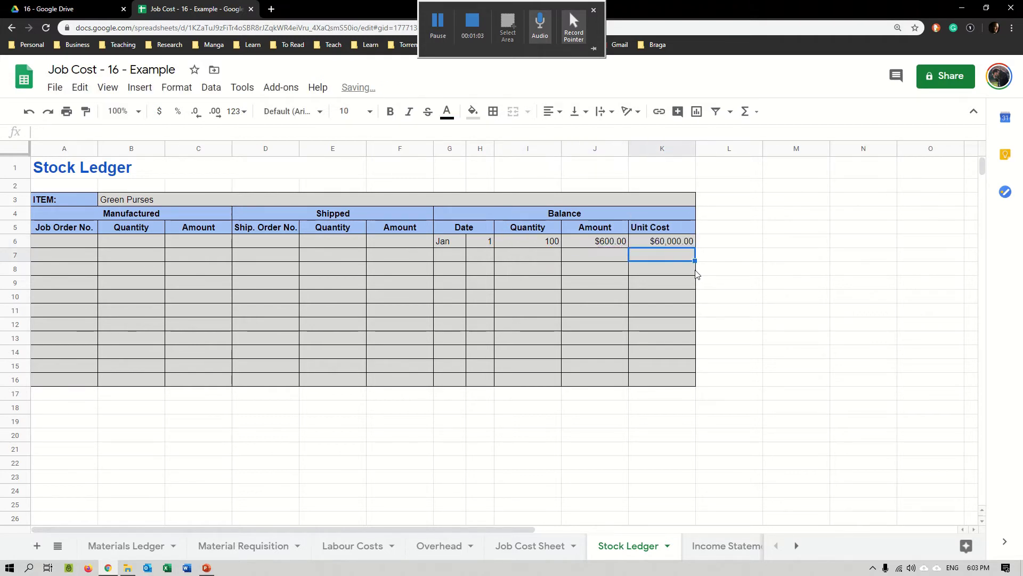
{"action": "left_click", "coordinate": [662, 243]}
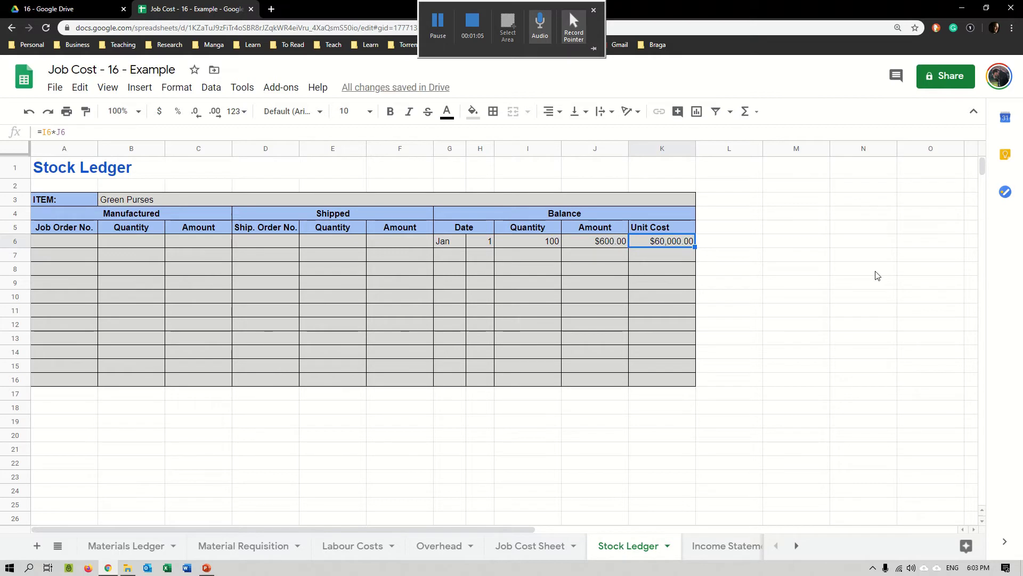
{"action": "key", "text": "Delete"}
{"action": "type", "text": "="}
{"action": "key", "text": "Left"}
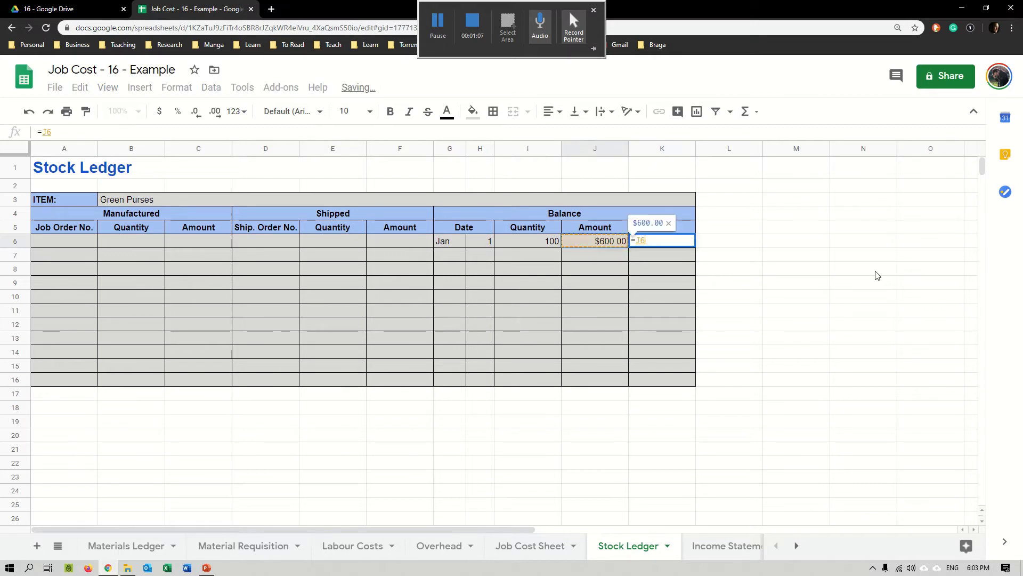
{"action": "type", "text": "/"}
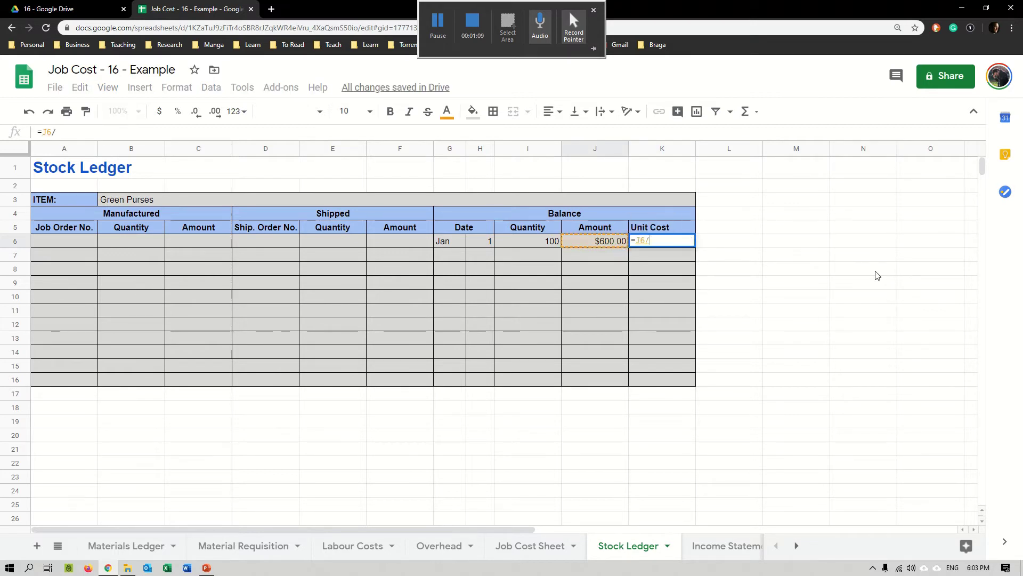
{"action": "key", "text": "Left"}
{"action": "key", "text": "Left"}
{"action": "key", "text": "Return"}
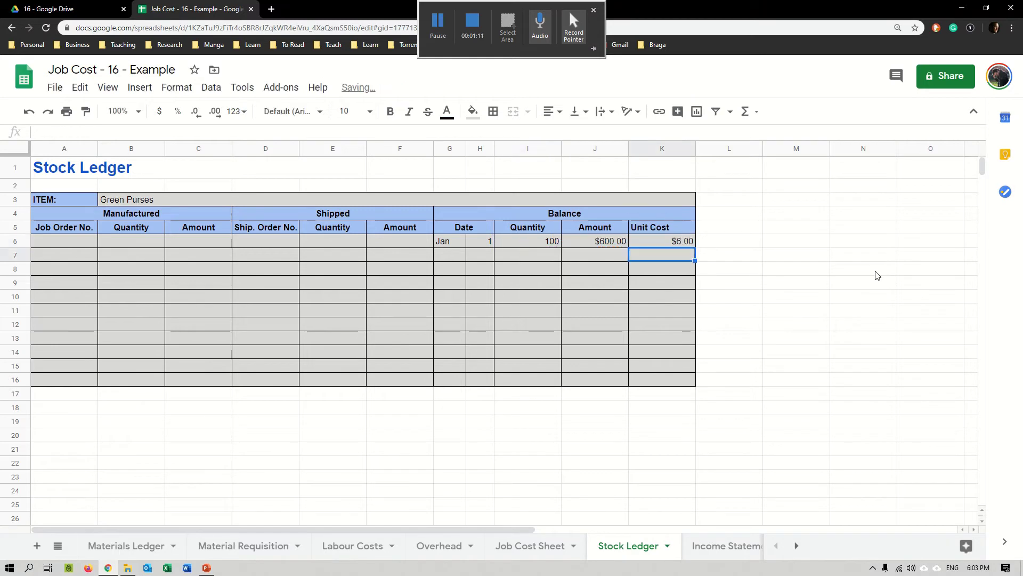
Correct the opening amount in J6 from 600 to 6000.
{"action": "left_click", "coordinate": [556, 244]}
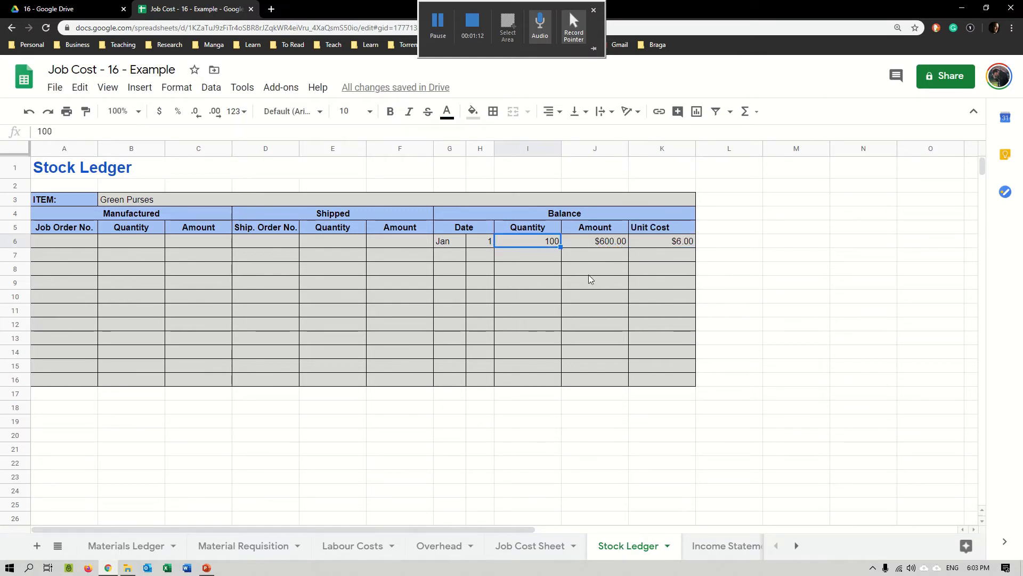
{"action": "left_click", "coordinate": [667, 242]}
{"action": "double_click", "coordinate": [609, 244]}
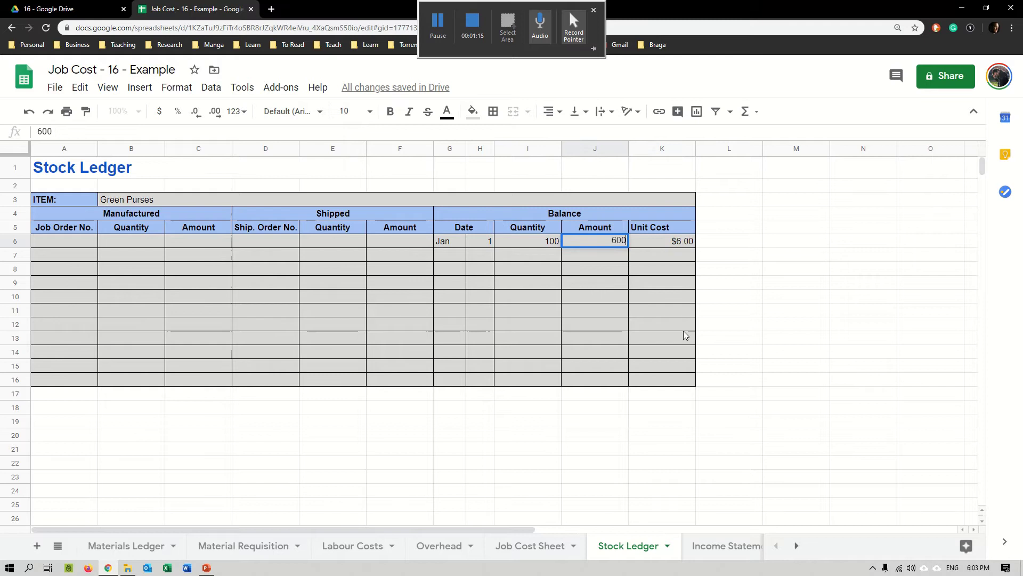
{"action": "type", "text": "0"}
{"action": "key", "text": "Return"}
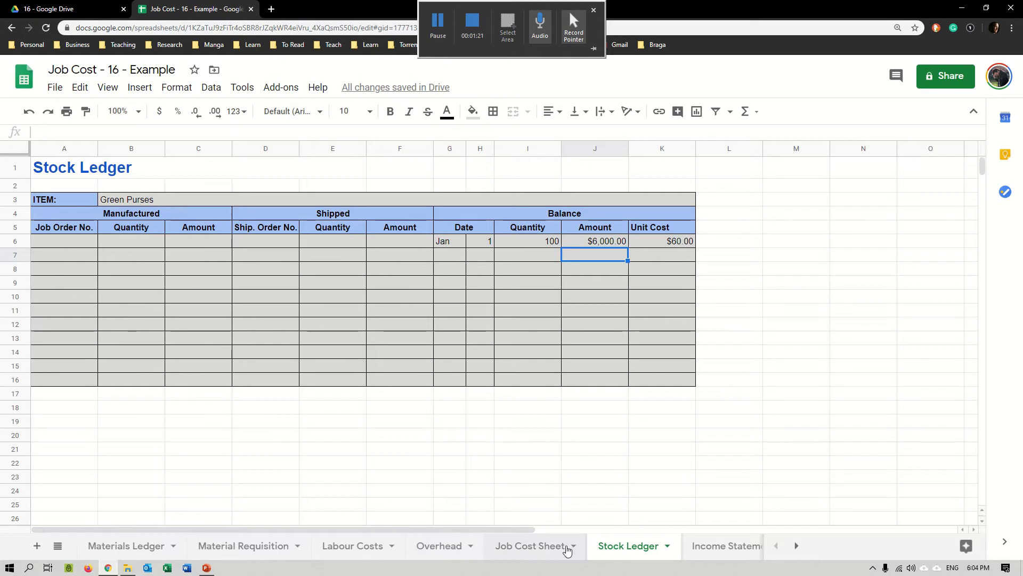
Check the Job Cost Sheet and enter job number 007 in A7.
{"action": "left_click", "coordinate": [536, 545]}
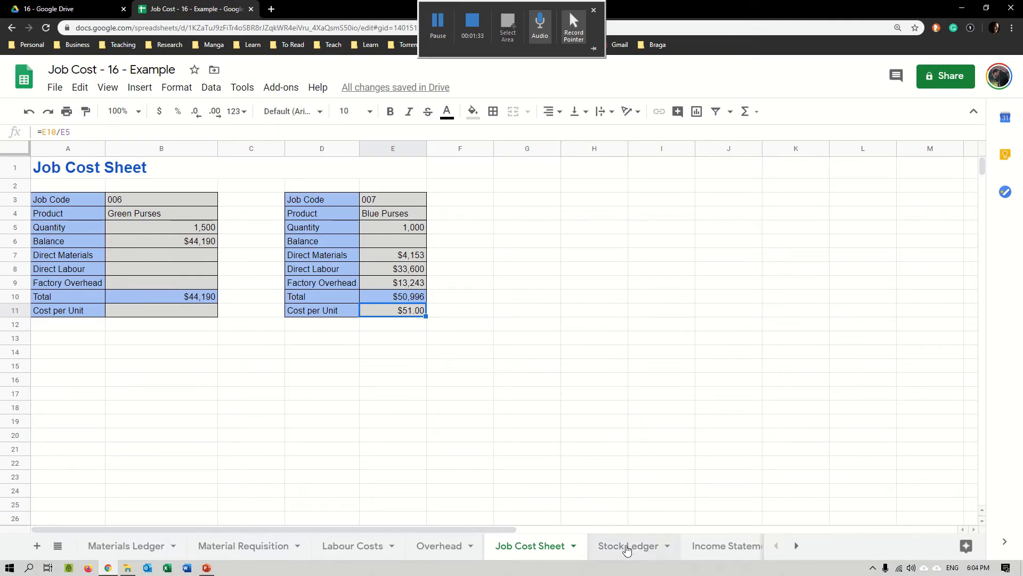
{"action": "left_click", "coordinate": [626, 547]}
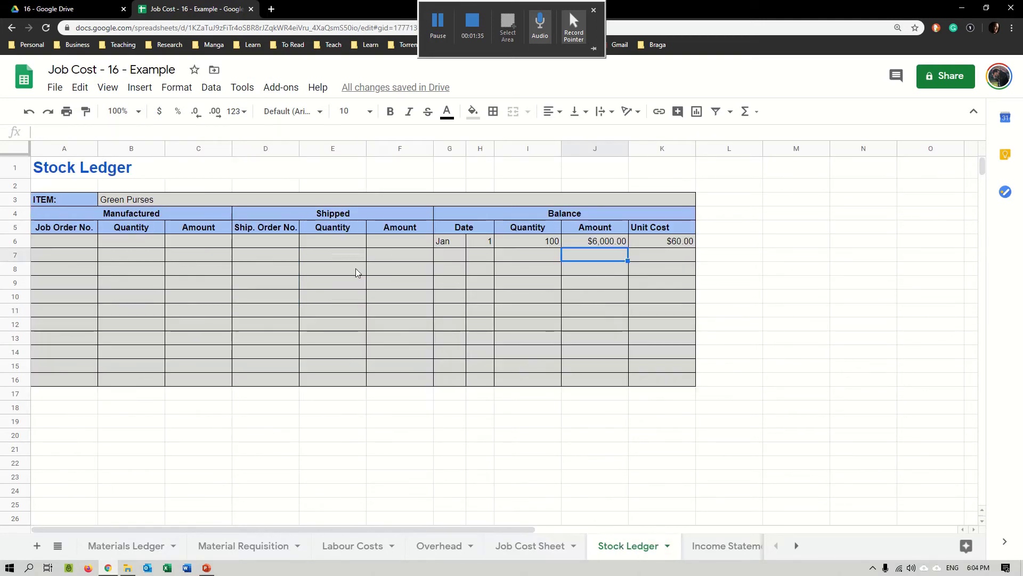
{"action": "left_click", "coordinate": [93, 259]}
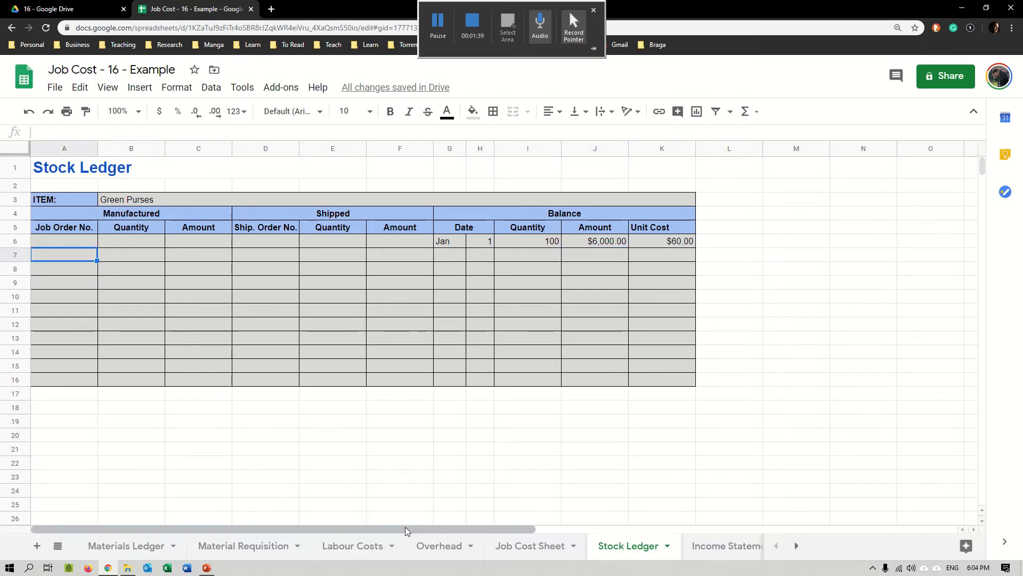
{"action": "type", "text": "00"}
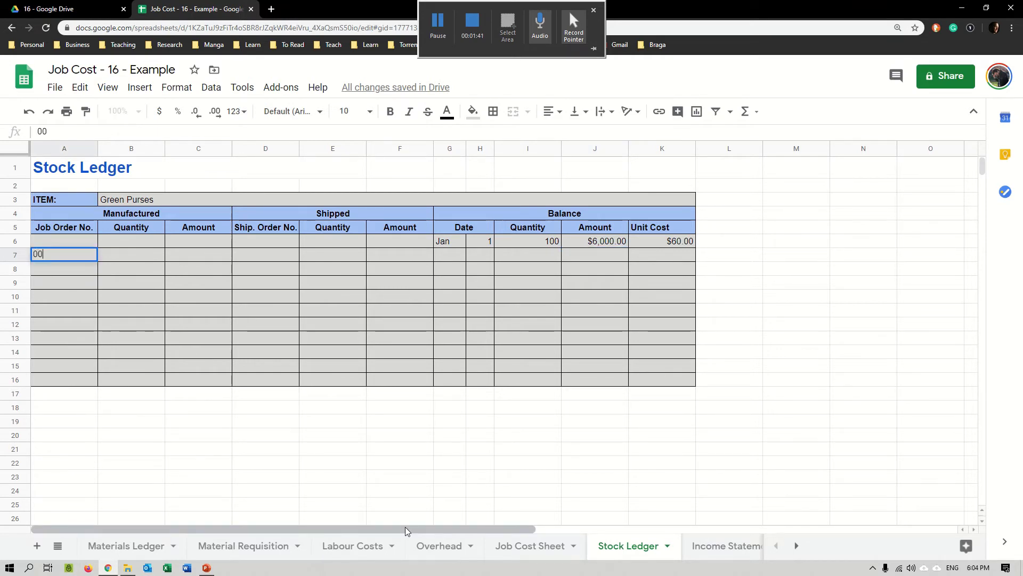
{"action": "type", "text": "7"}
{"action": "key", "text": "Return"}
{"action": "key", "text": "Up"}
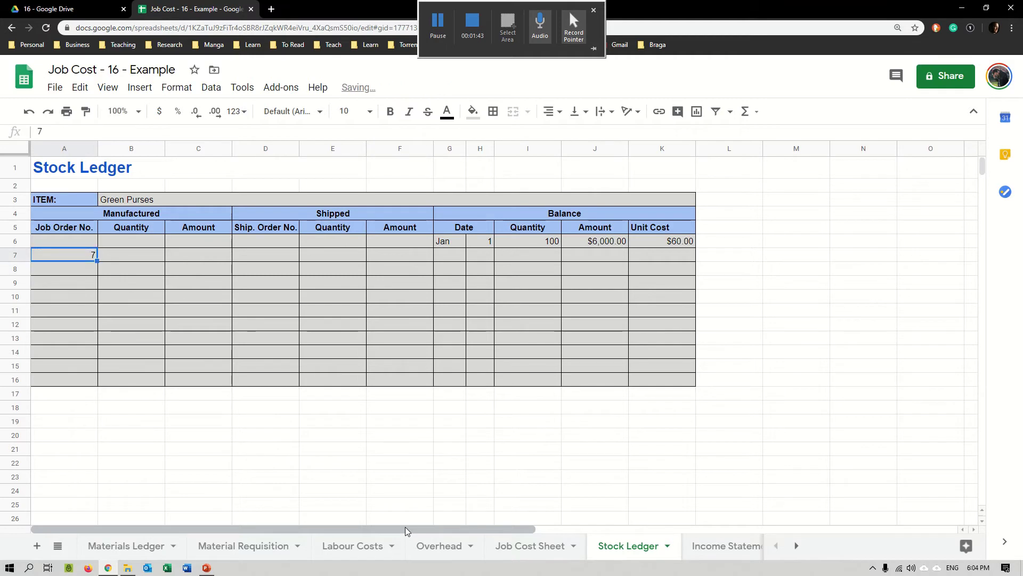
Format A6:A16 as plain text, then re-enter 007 with manufactured quantity 1000.
{"action": "left_click_drag", "start_coordinate": [92, 243], "coordinate": [94, 383]}
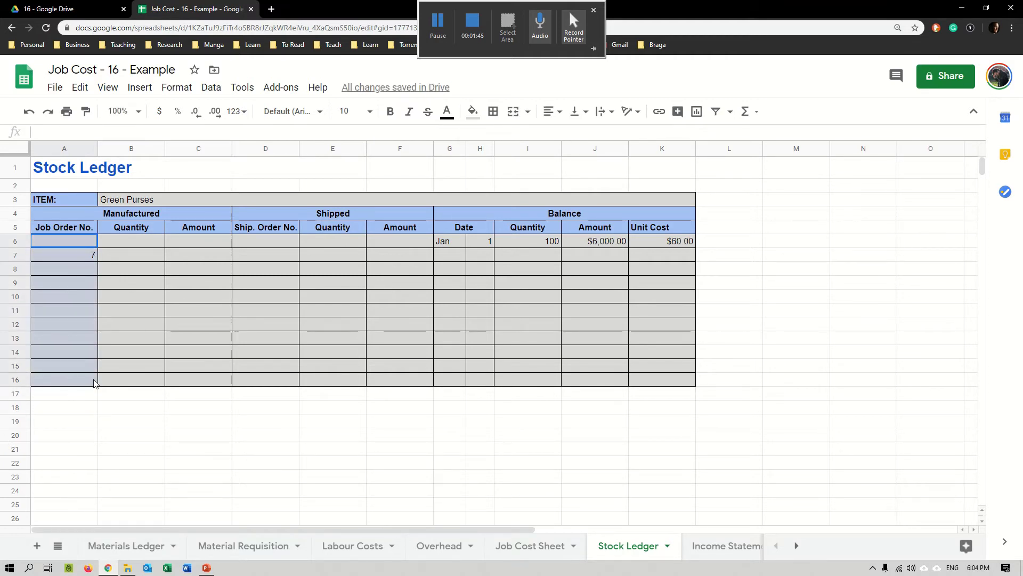
{"action": "left_click", "coordinate": [236, 112]}
{"action": "left_click", "coordinate": [275, 160]}
{"action": "left_click", "coordinate": [72, 252]}
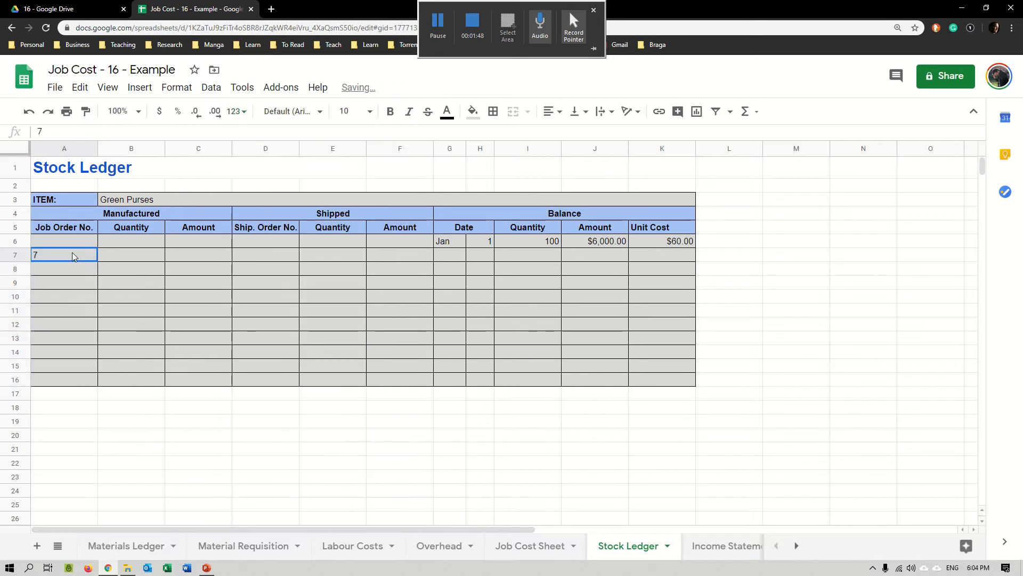
{"action": "type", "text": "007"}
{"action": "key", "text": "Tab"}
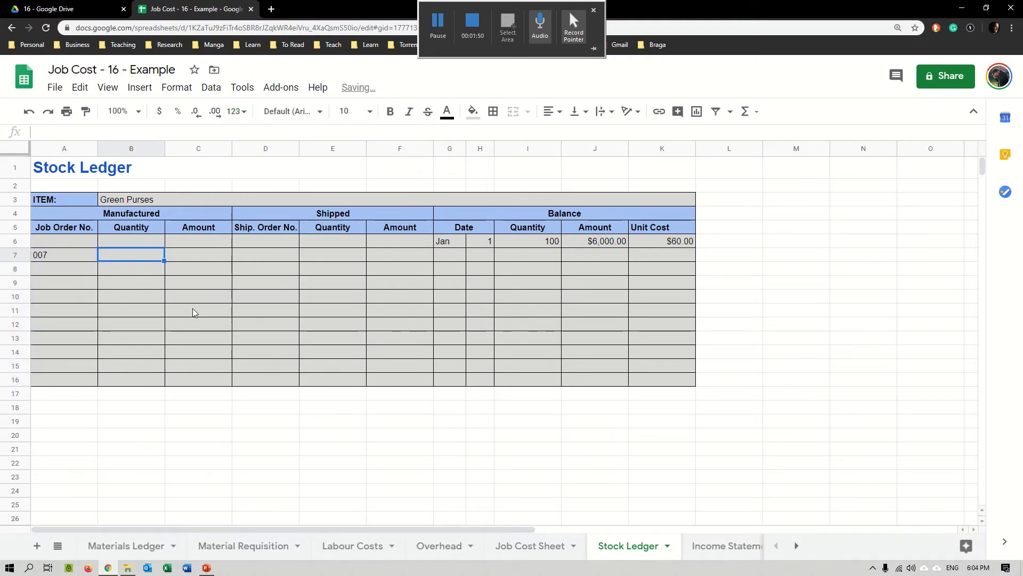
{"action": "type", "text": "1000"}
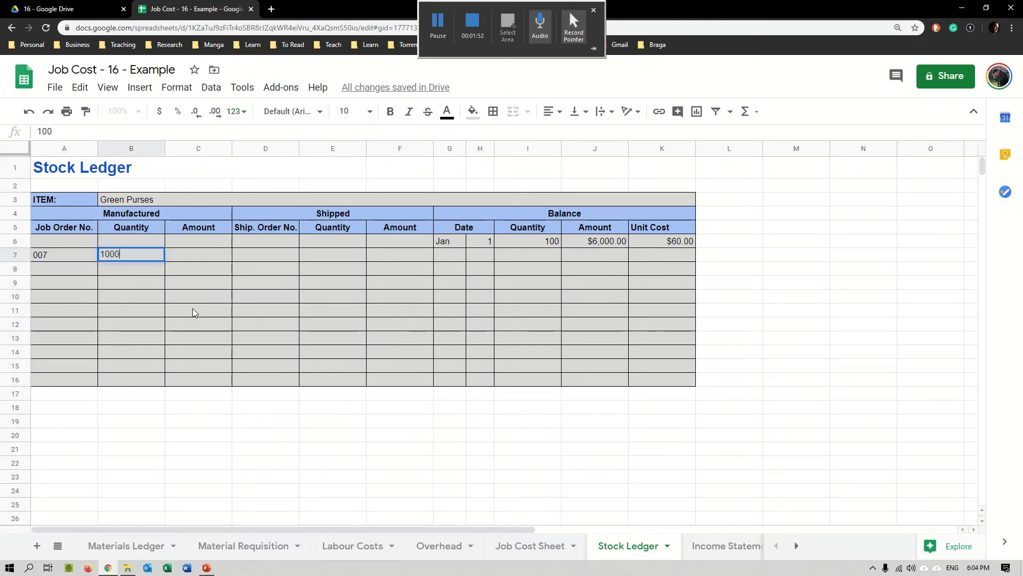
{"action": "key", "text": "Return"}
Enter the $50,996 manufactured amount in C7, taken from the Job Cost Sheet.
{"action": "key", "text": "Up"}
{"action": "key", "text": "Right"}
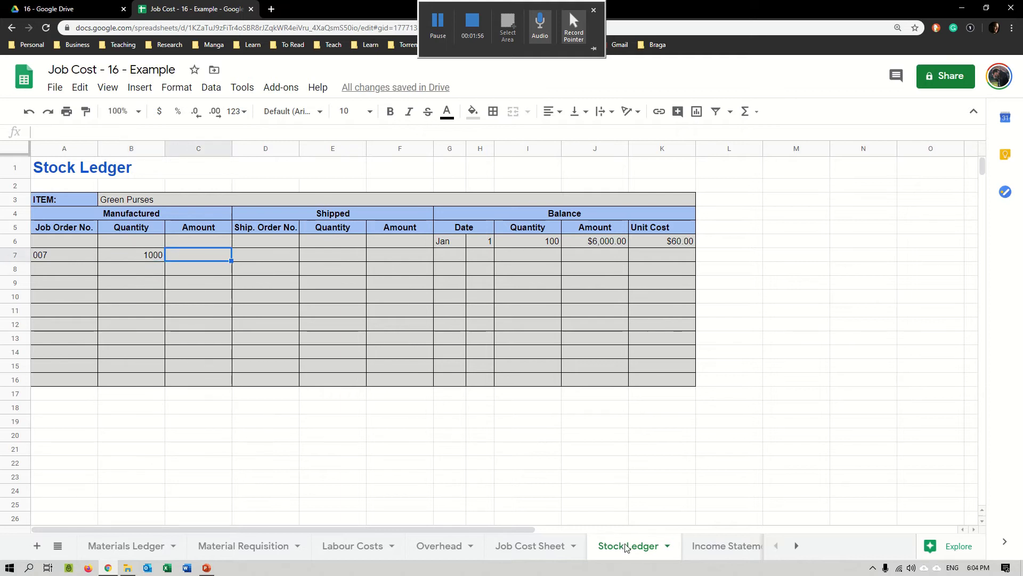
{"action": "left_click", "coordinate": [515, 546]}
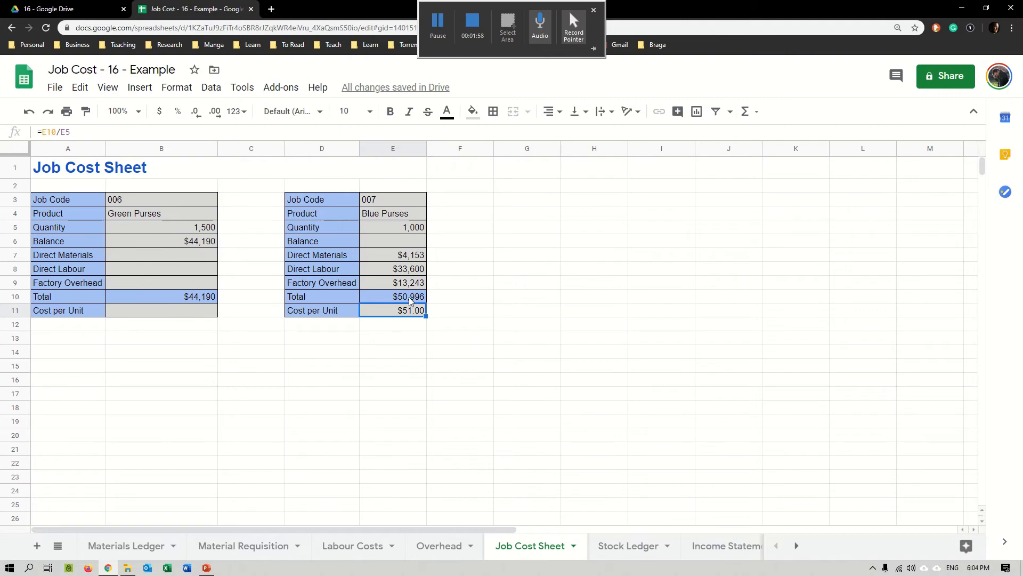
{"action": "left_click", "coordinate": [627, 545]}
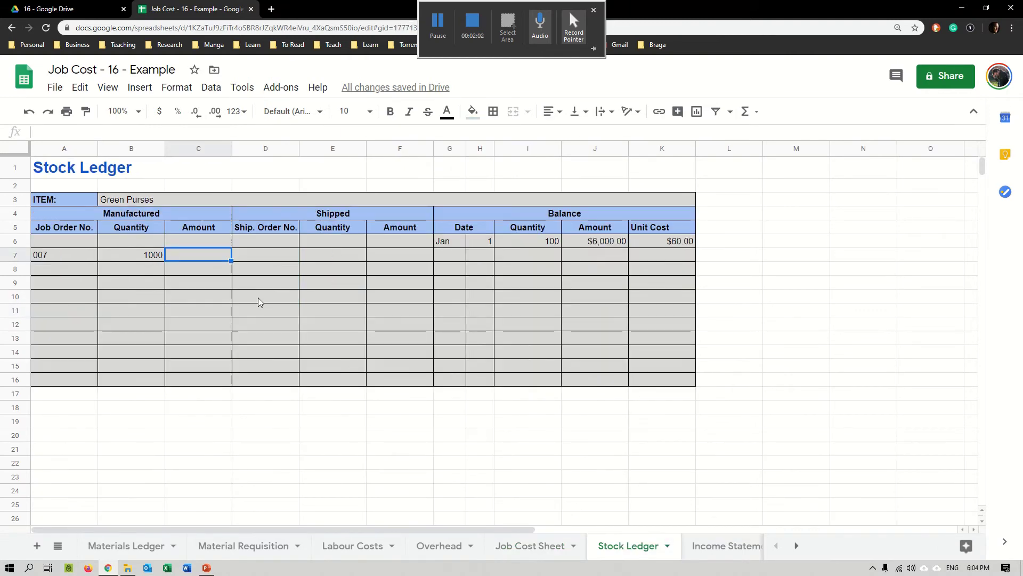
{"action": "type", "text": "=50996"}
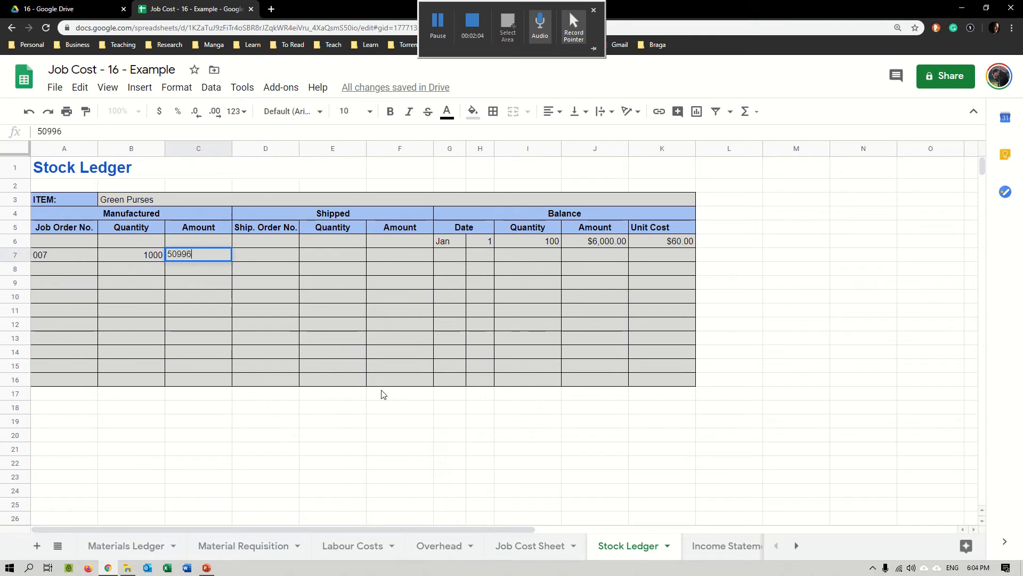
{"action": "key", "text": "Return"}
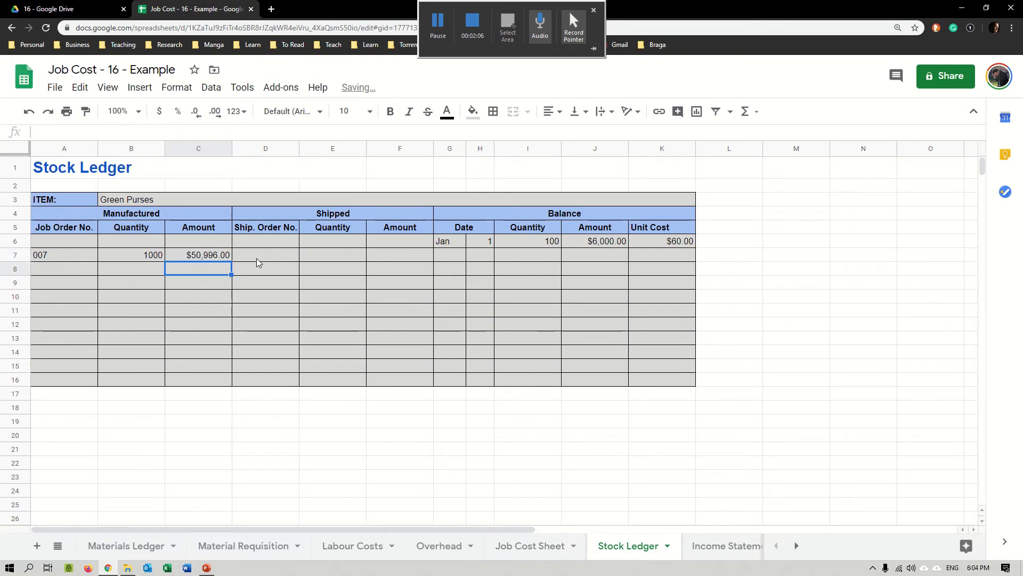
{"action": "left_click", "coordinate": [477, 256]}
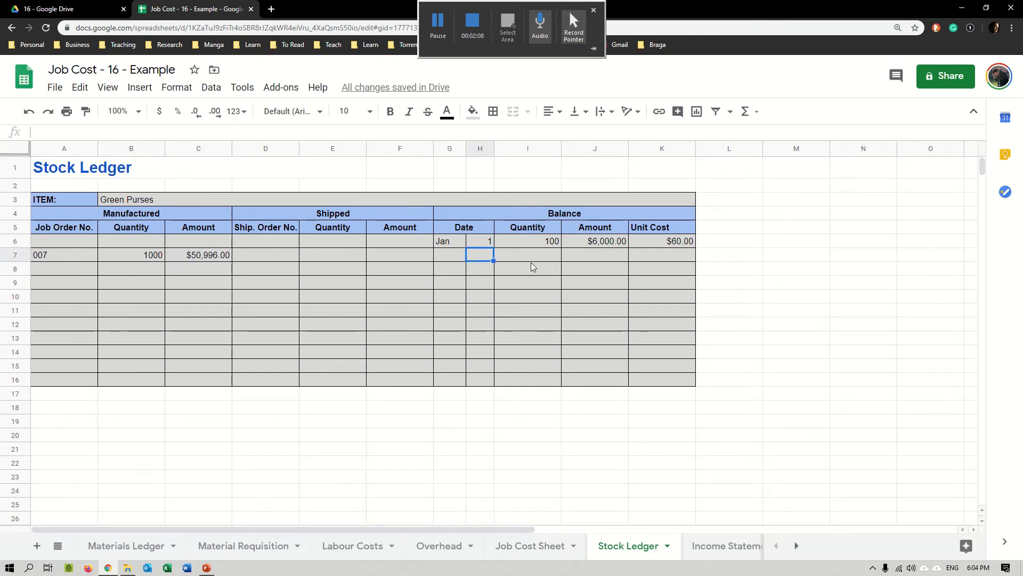
Enter balance date 30 in H7 and quantity 1100 in I7.
{"action": "type", "text": "30"}
{"action": "key", "text": "Return"}
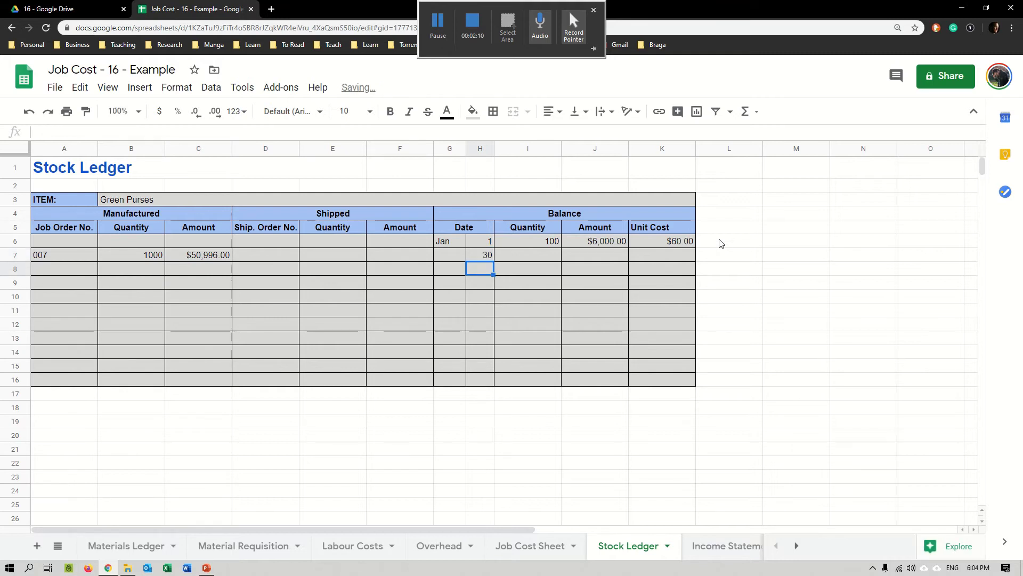
{"action": "key", "text": "Up"}
{"action": "key", "text": "Right"}
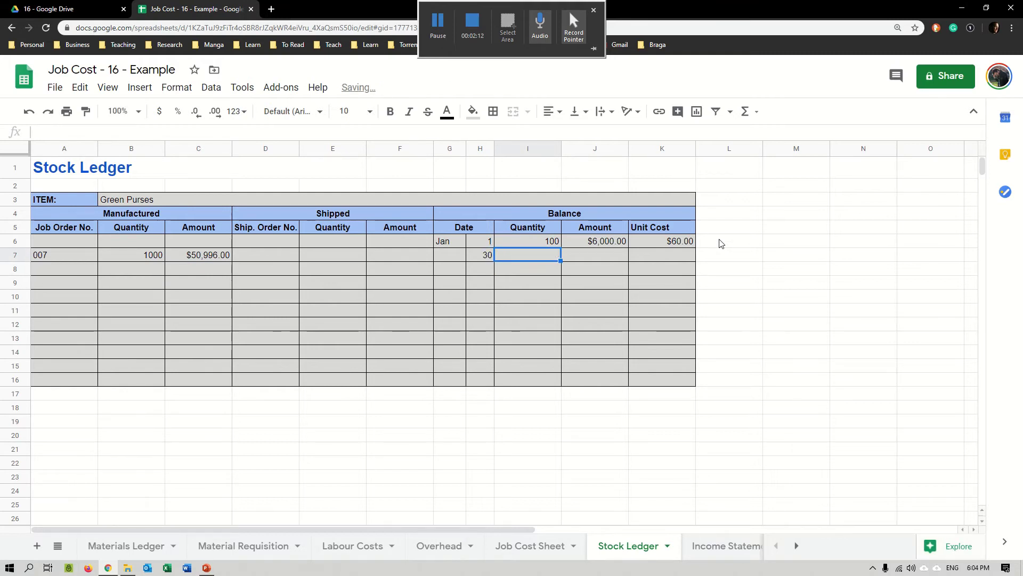
{"action": "type", "text": "1"}
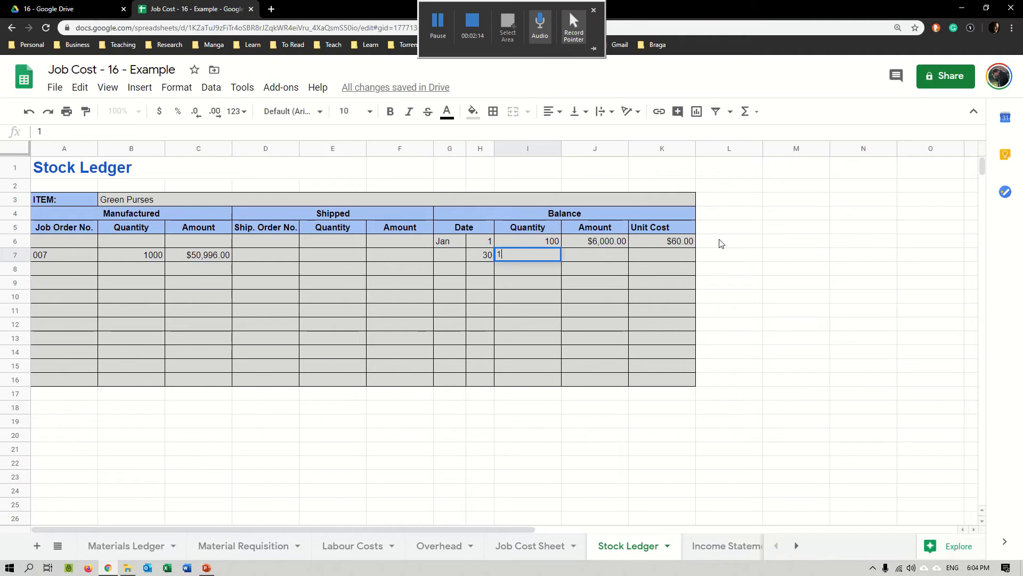
{"action": "type", "text": "100"}
{"action": "key", "text": "Return"}
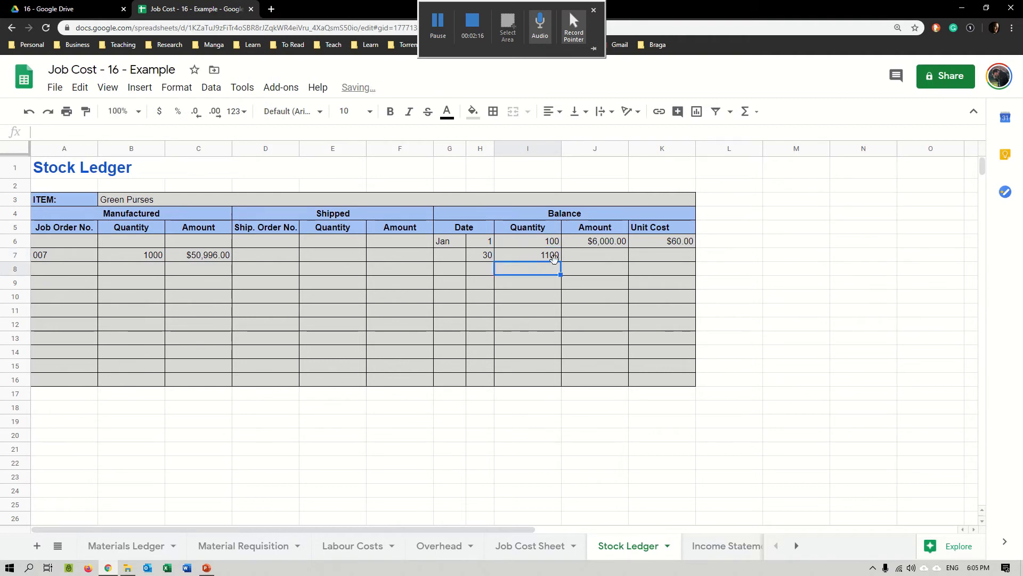
Set the balance amount J7 to =C7+J6, giving $56,996.00.
{"action": "left_click", "coordinate": [549, 246]}
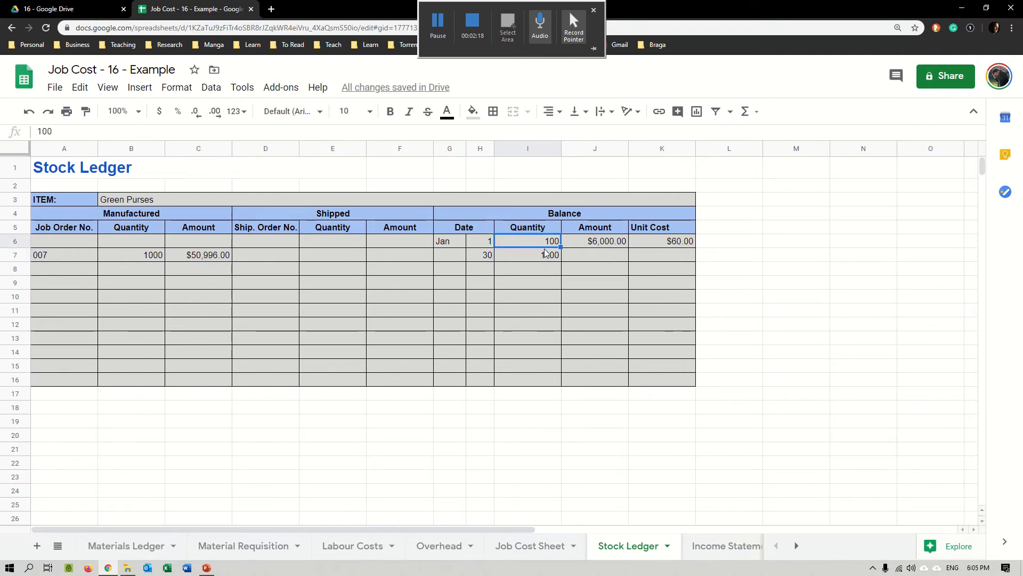
{"action": "left_click", "coordinate": [591, 244]}
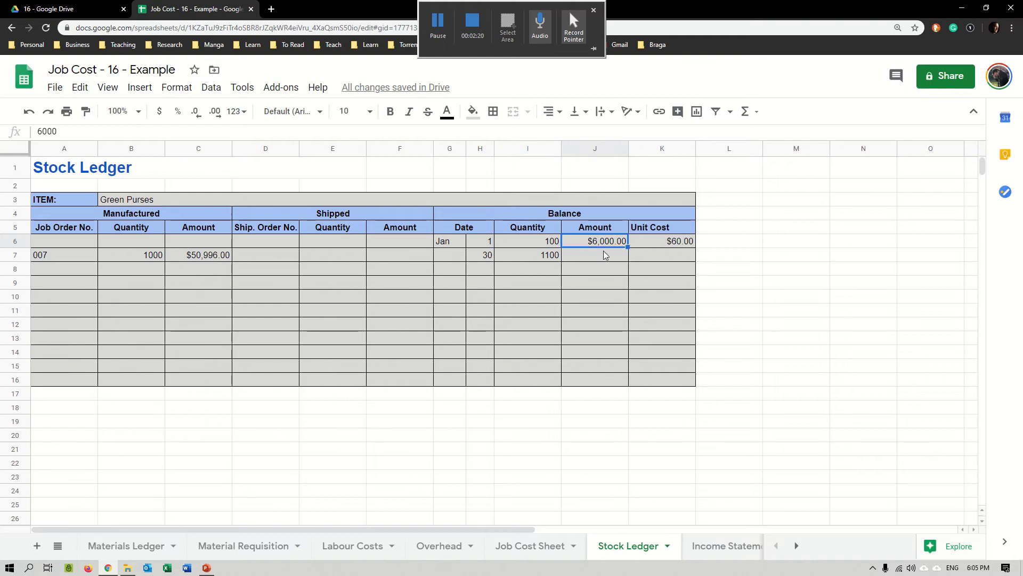
{"action": "left_click", "coordinate": [604, 252]}
{"action": "type", "text": "="}
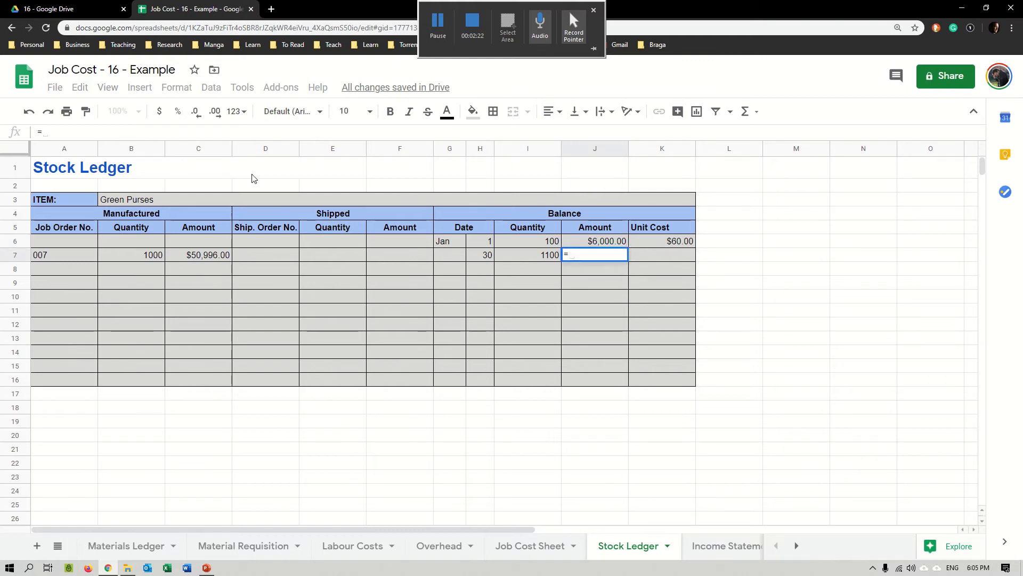
{"action": "left_click", "coordinate": [213, 255]}
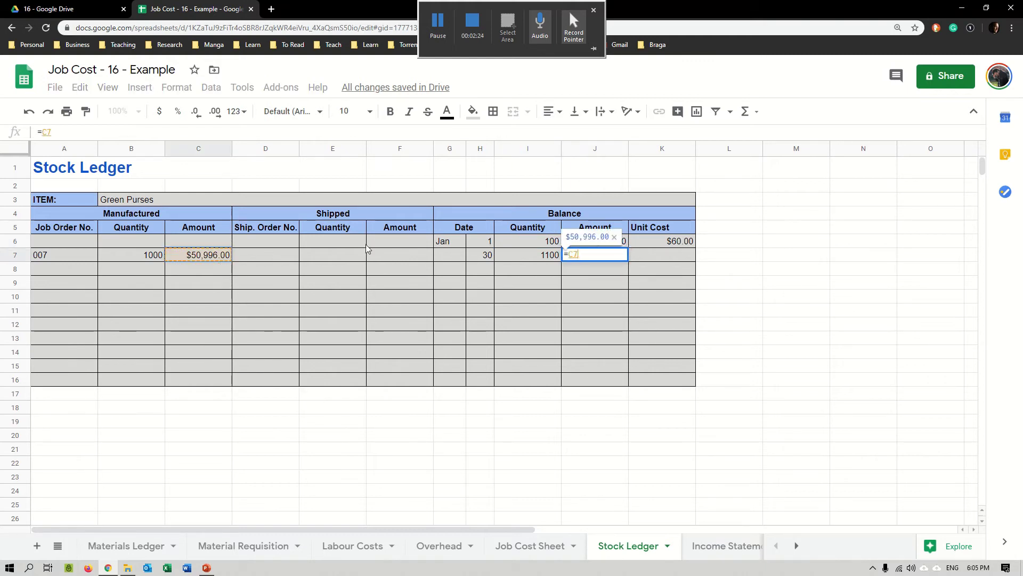
{"action": "type", "text": "+"}
{"action": "key", "text": "Up"}
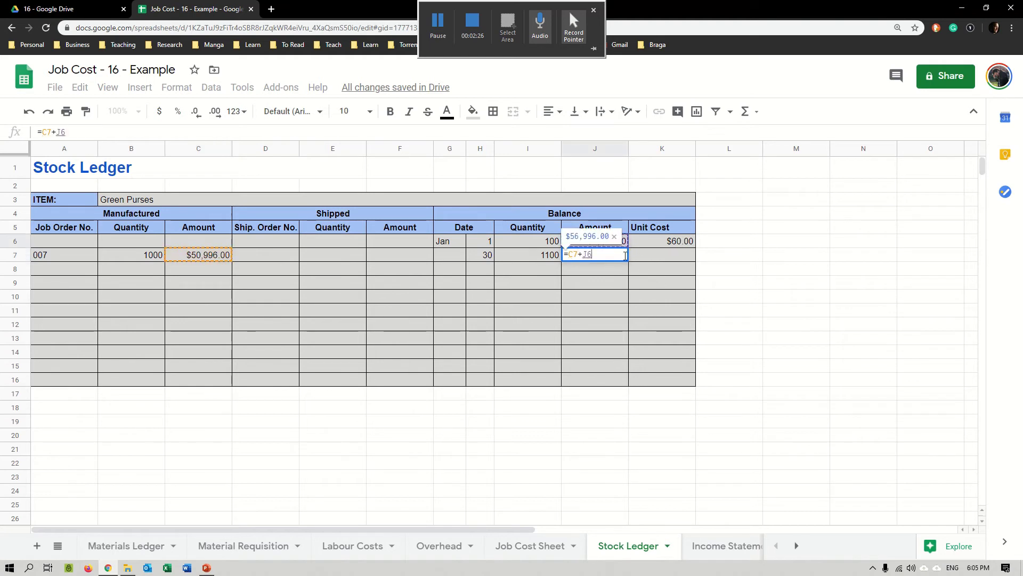
{"action": "key", "text": "Return"}
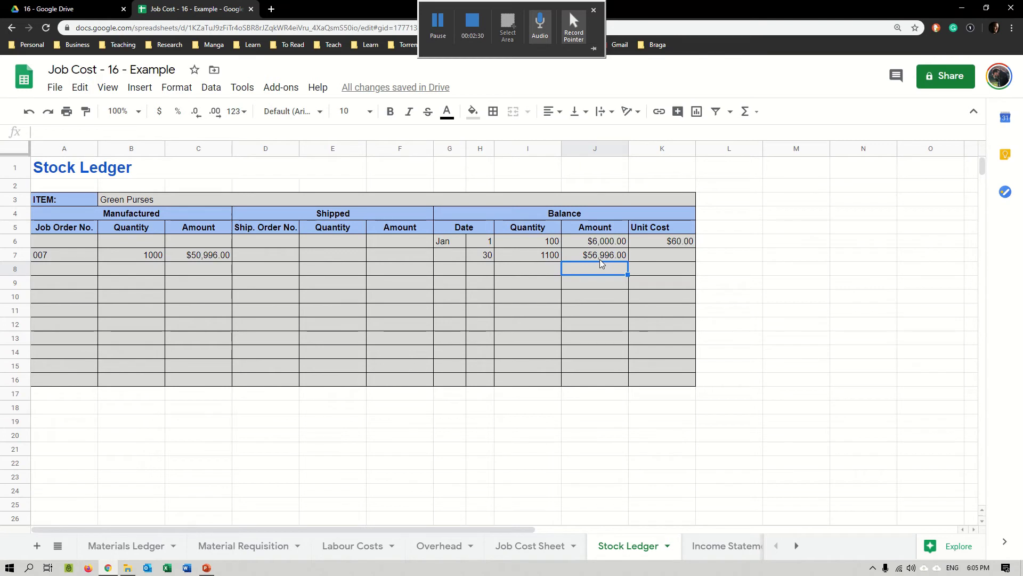
Calculate the unit cost in K7 as =J7/I7, giving $51.81.
{"action": "left_click", "coordinate": [652, 259]}
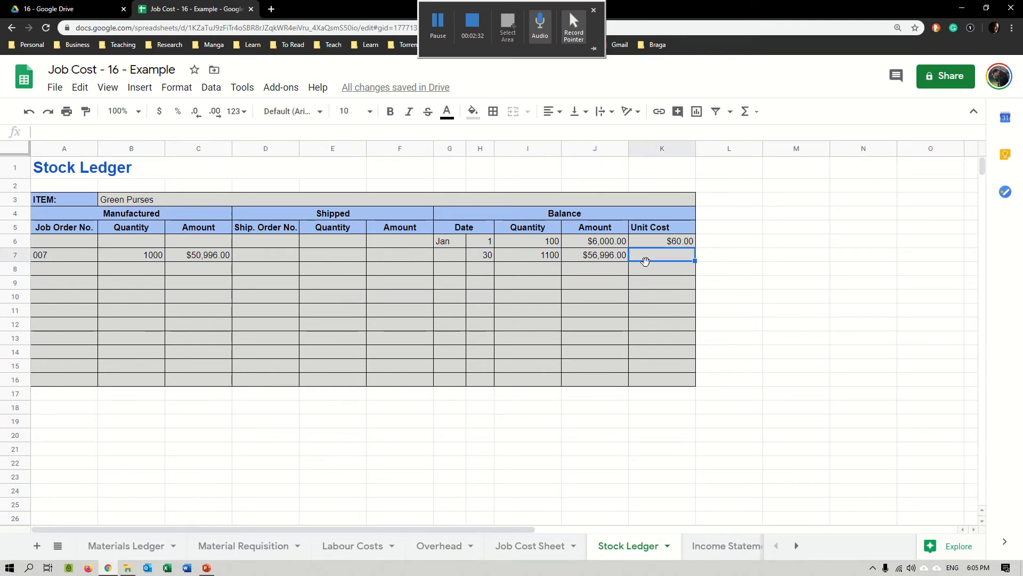
{"action": "type", "text": "="}
{"action": "left_click", "coordinate": [594, 258]}
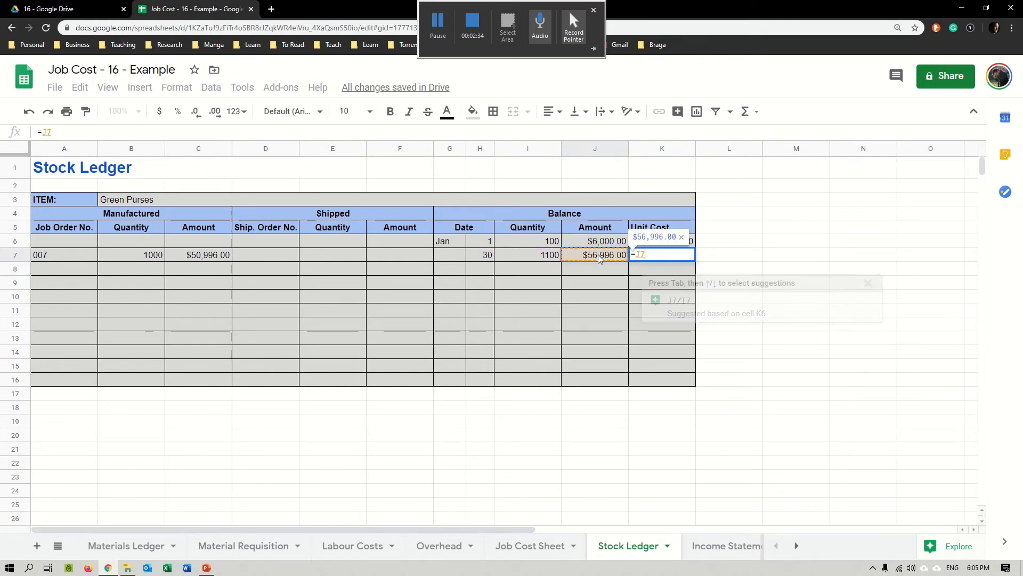
{"action": "type", "text": "/"}
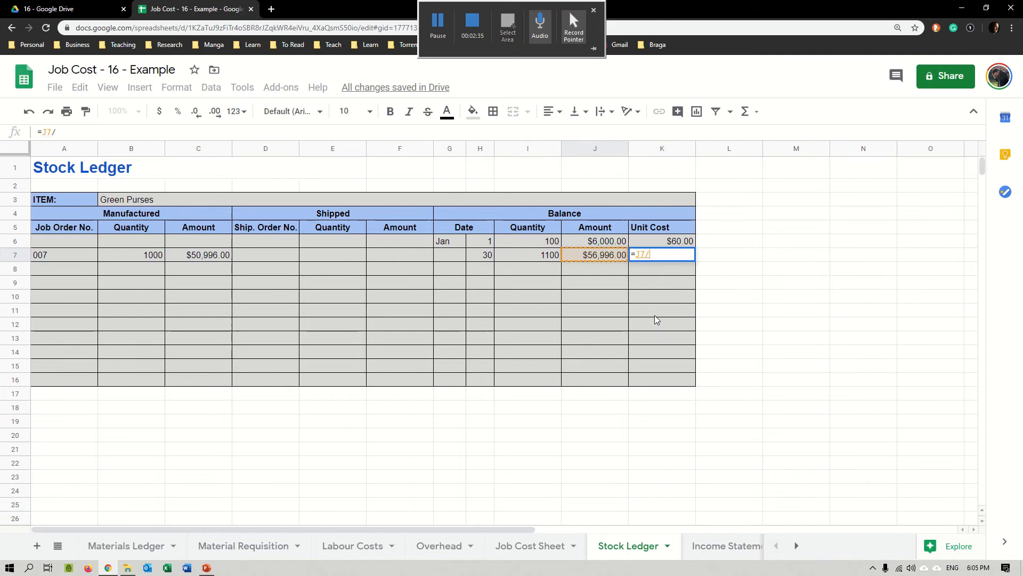
{"action": "left_click", "coordinate": [555, 258]}
{"action": "key", "text": "Return"}
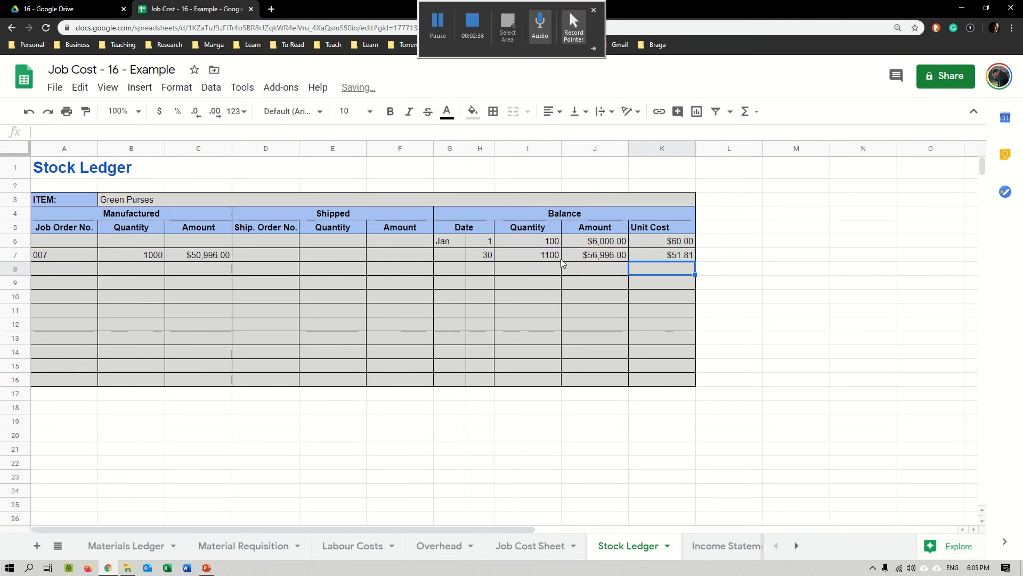
{"action": "key", "text": "Up"}
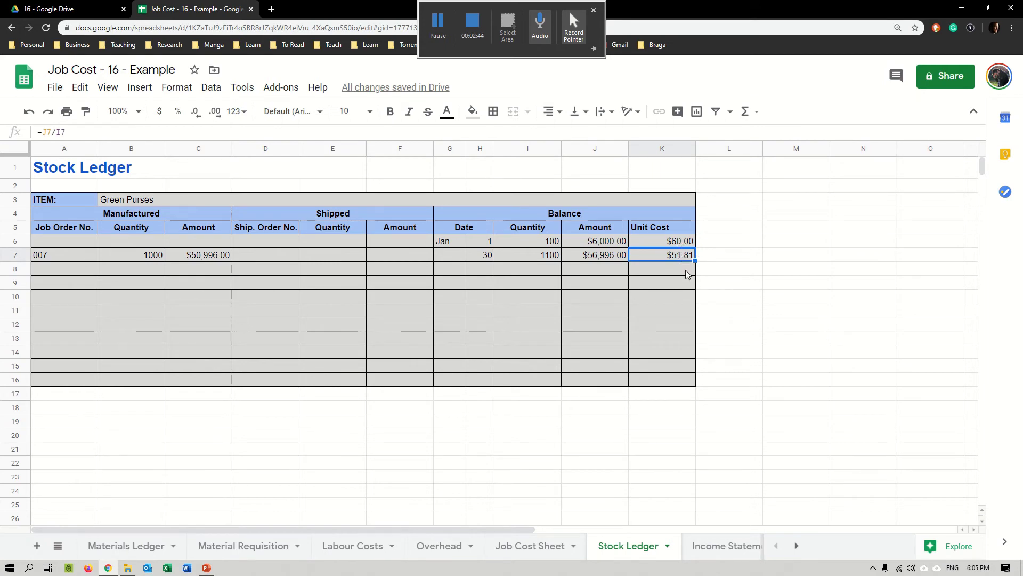
Enter shipment order A0001 in D8 and shipped quantity 800 in E8.
{"action": "left_click_drag", "start_coordinate": [271, 257], "coordinate": [436, 258]}
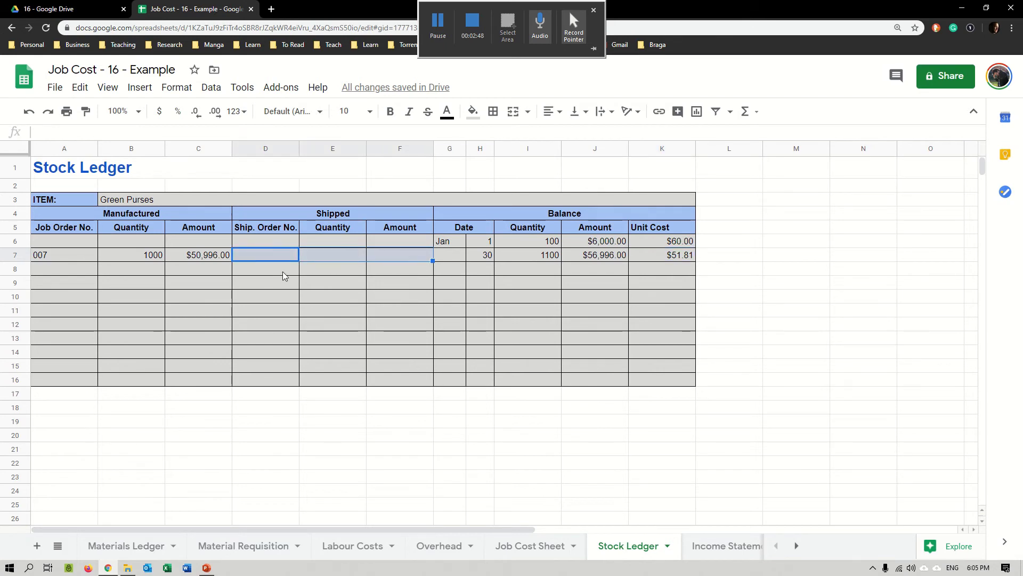
{"action": "left_click_drag", "start_coordinate": [282, 270], "coordinate": [386, 272]}
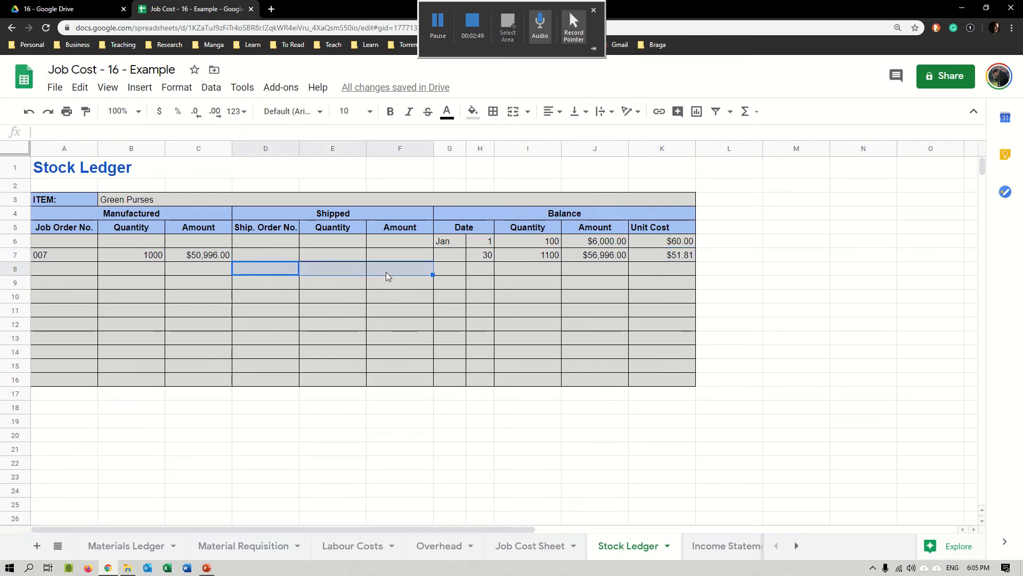
{"action": "left_click", "coordinate": [292, 273]}
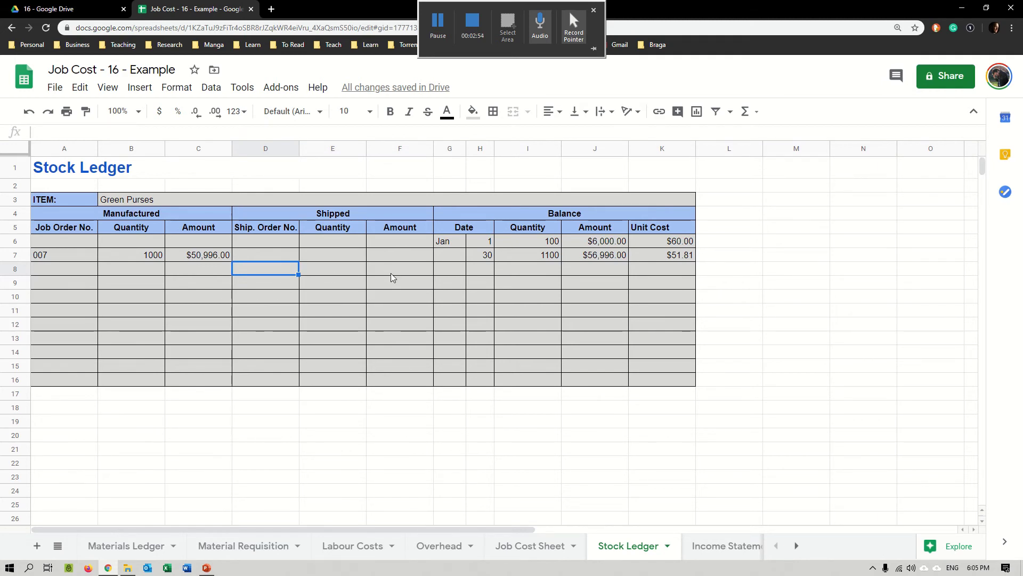
{"action": "type", "text": "A0001"}
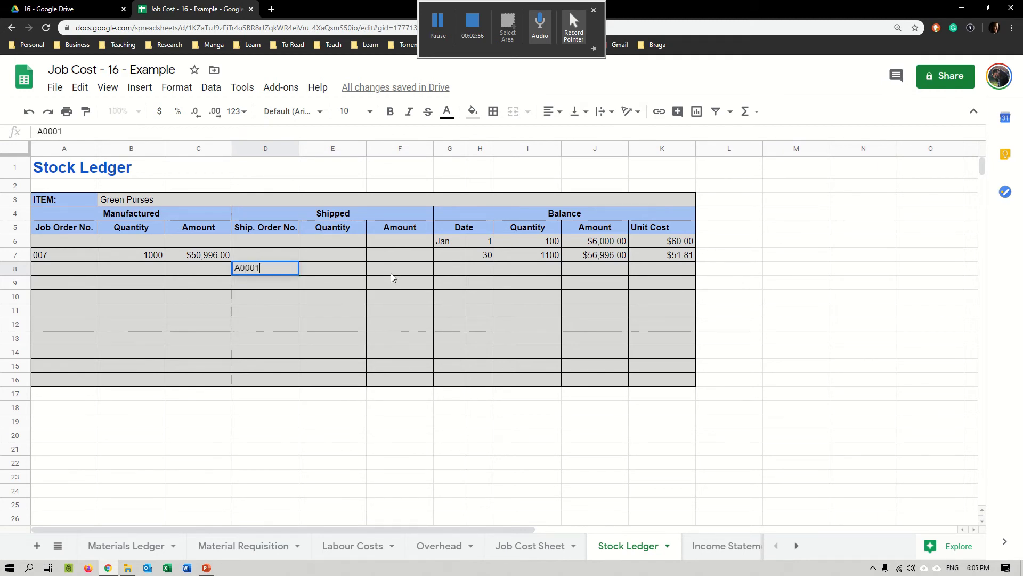
{"action": "key", "text": "Return"}
{"action": "key", "text": "Up"}
{"action": "key", "text": "Right"}
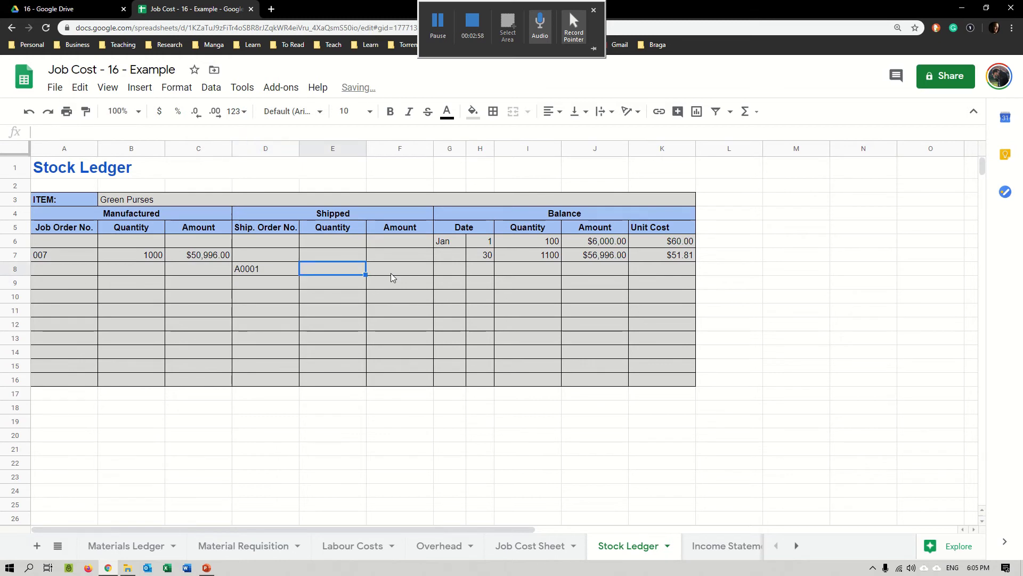
{"action": "type", "text": "1"}
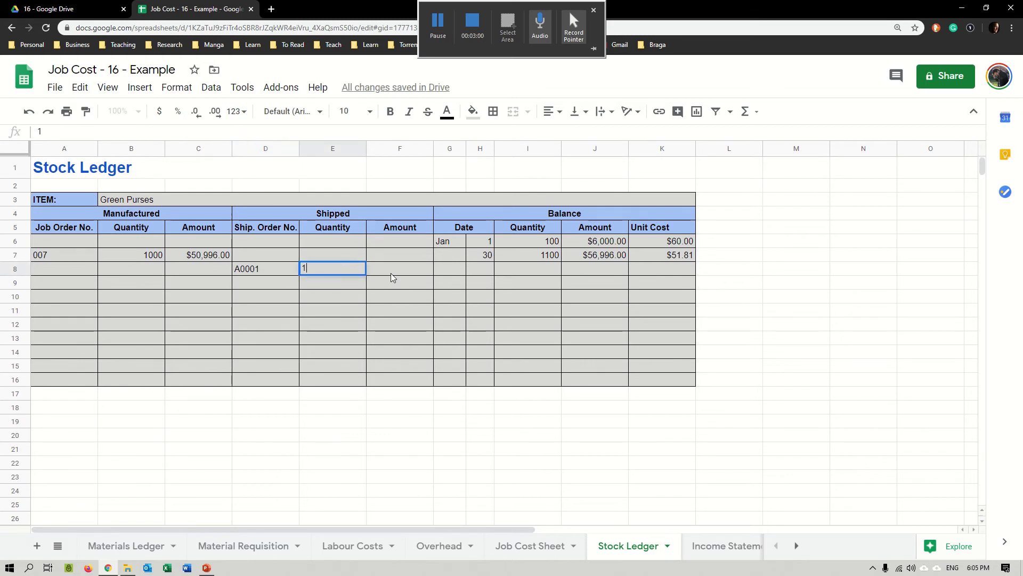
{"action": "key", "text": "BackSpace"}
{"action": "type", "text": "800"}
{"action": "key", "text": "Return"}
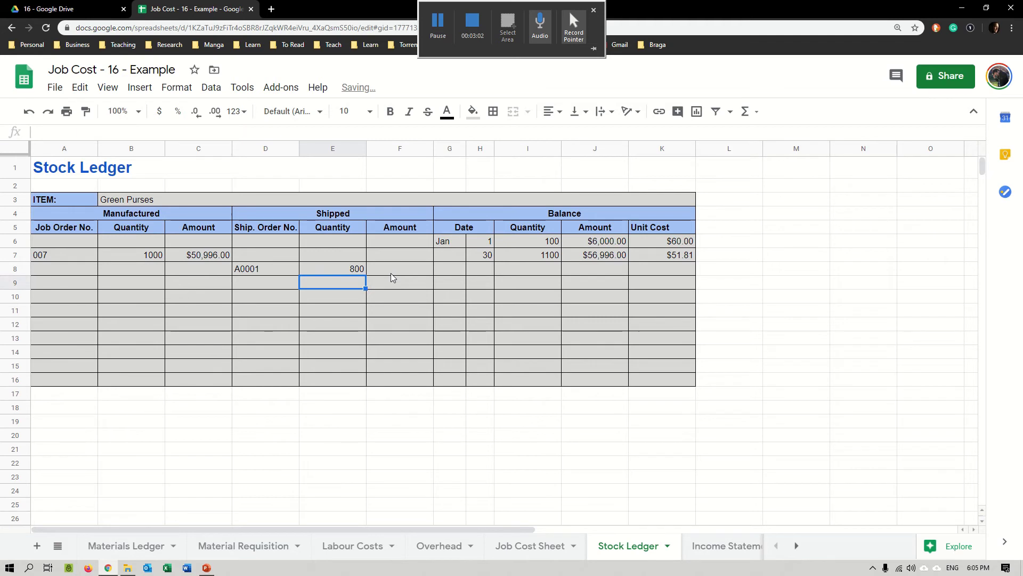
Set the shipment amount in F8 to =E8*K7.
{"action": "left_click", "coordinate": [391, 273]}
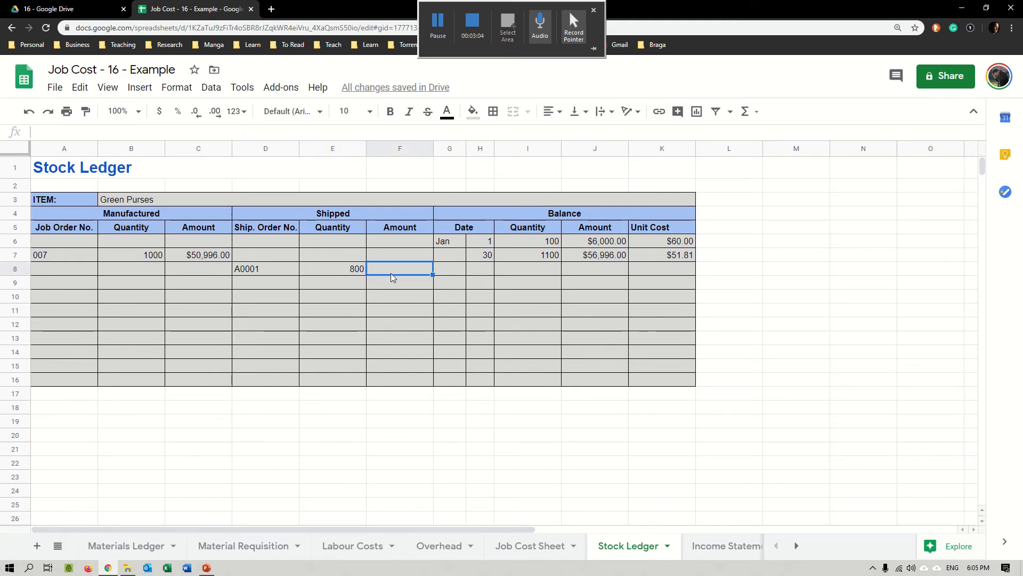
{"action": "type", "text": "="}
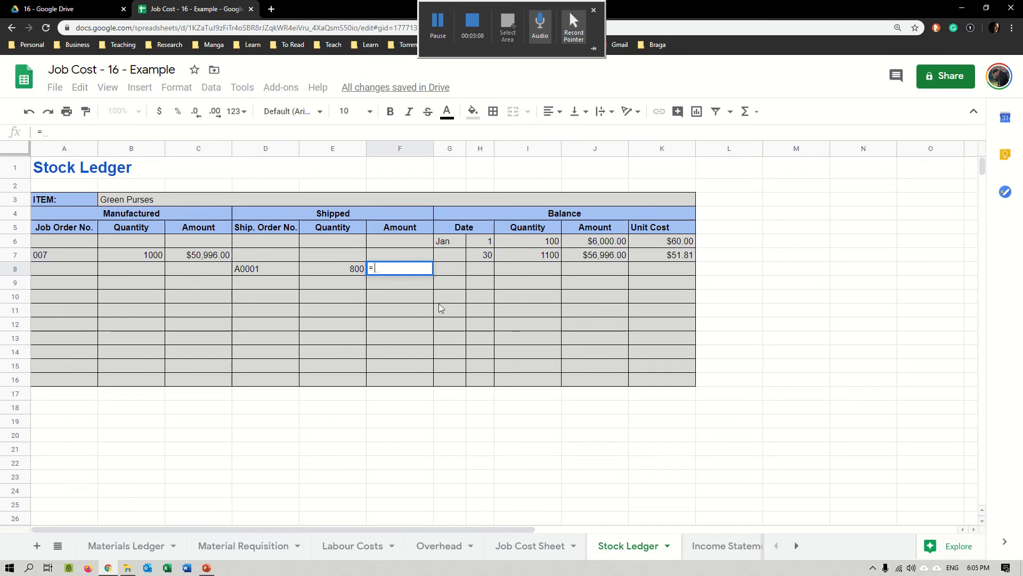
{"action": "left_click", "coordinate": [346, 270]}
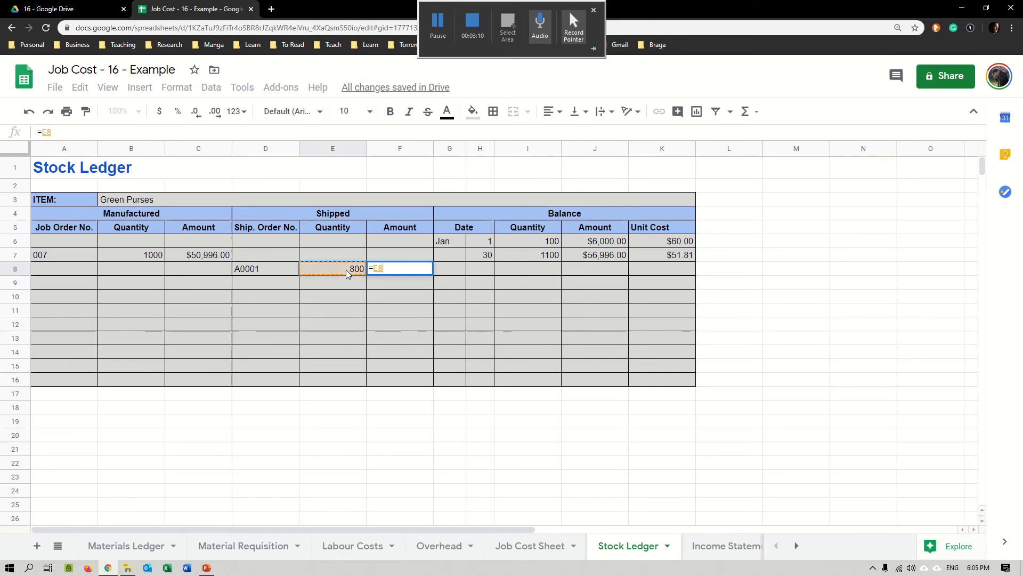
{"action": "type", "text": "*"}
{"action": "left_click", "coordinate": [674, 255]}
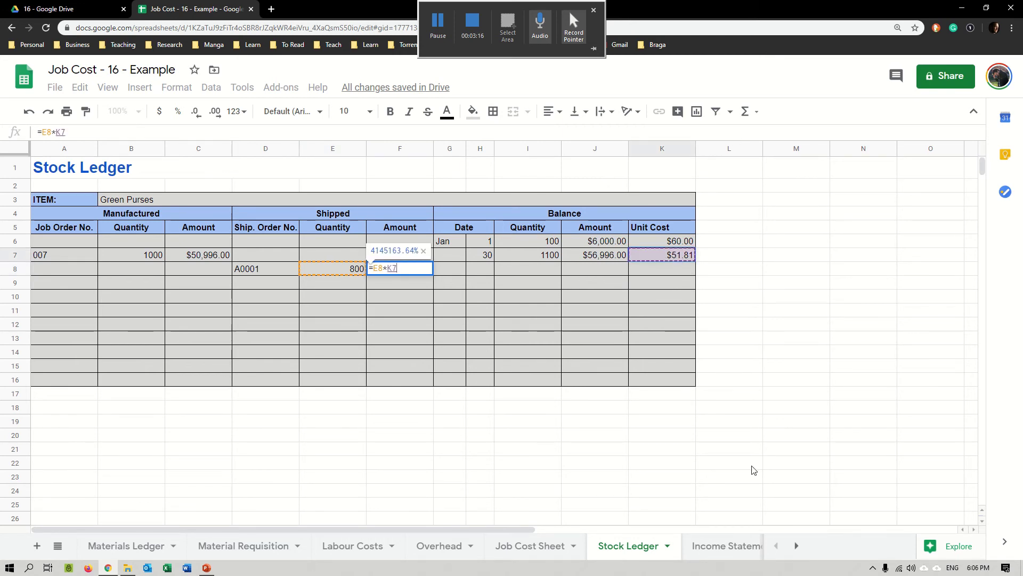
{"action": "key", "text": "Return"}
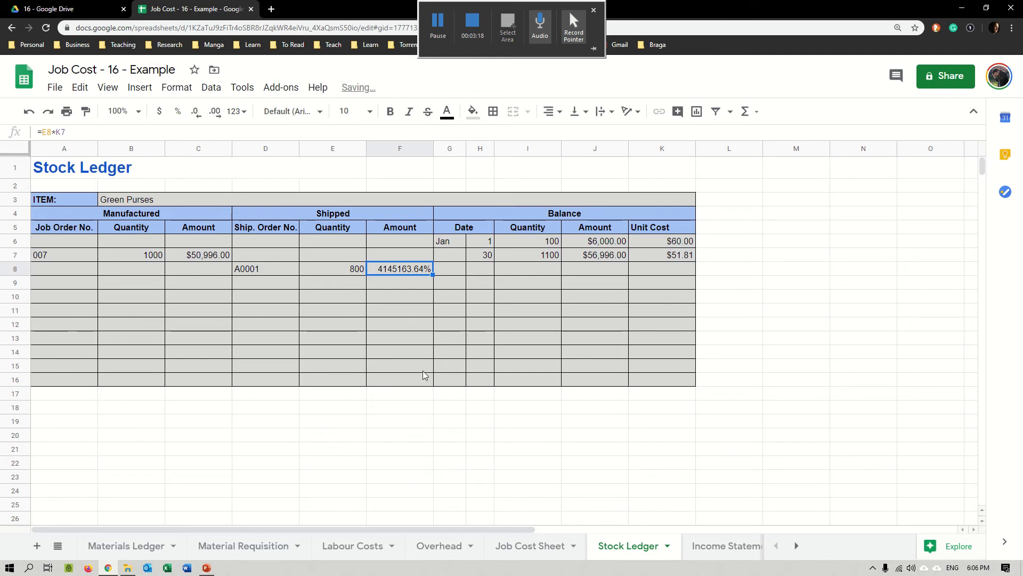
Format Shipped Amount cells F6:F16 as Currency so F8 reads $41,451.64.
{"action": "left_click_drag", "start_coordinate": [415, 246], "coordinate": [405, 379]}
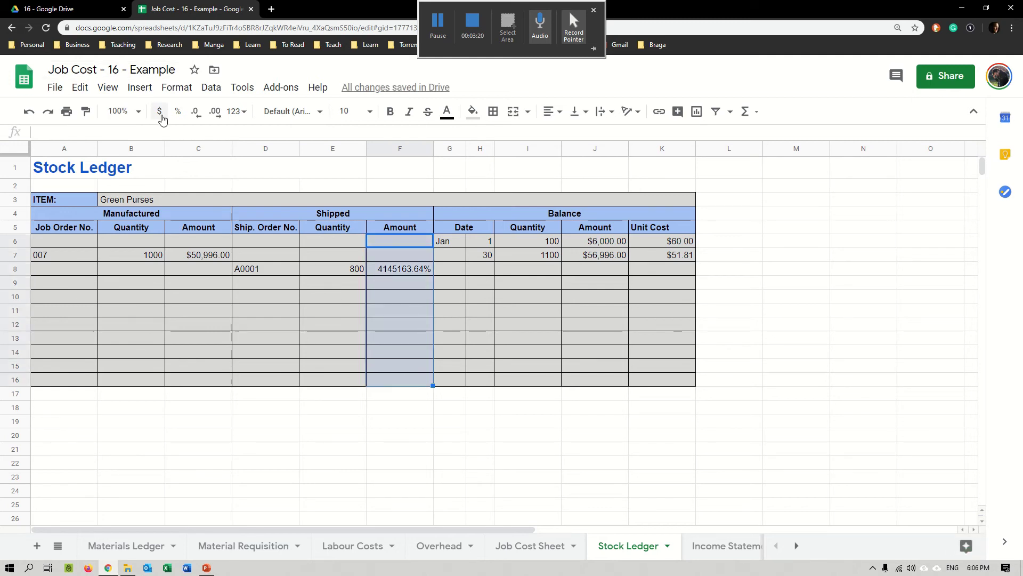
{"action": "left_click", "coordinate": [236, 111]}
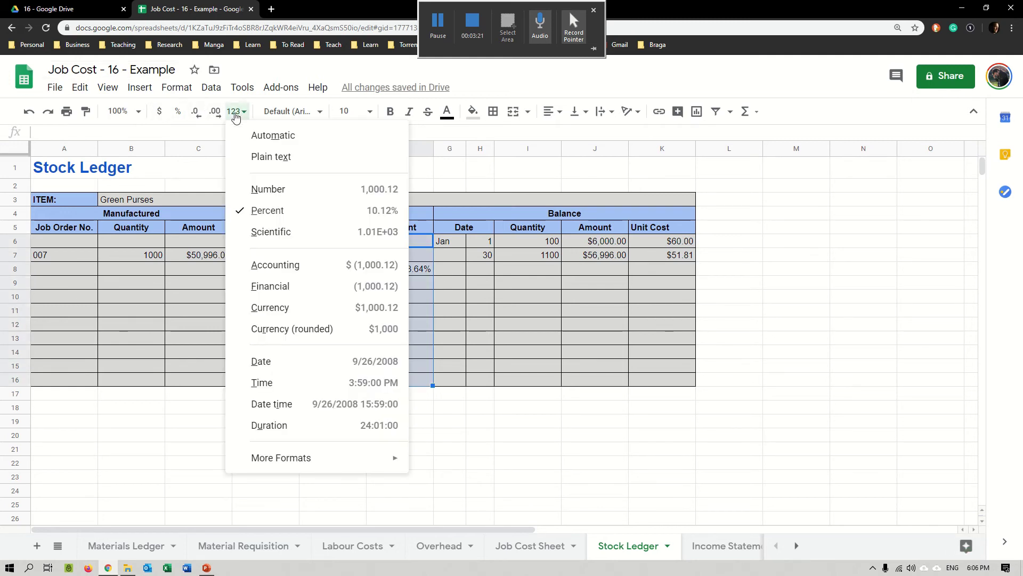
{"action": "left_click", "coordinate": [293, 193]}
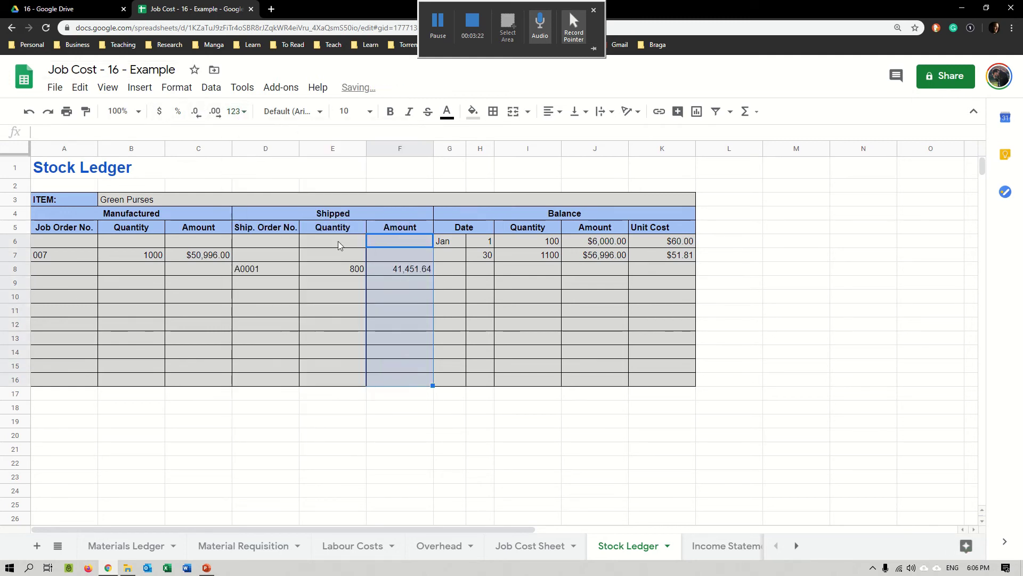
{"action": "left_click", "coordinate": [240, 112]}
{"action": "left_click", "coordinate": [270, 307]}
{"action": "left_click", "coordinate": [402, 296]}
{"action": "key", "text": "Up"}
{"action": "key", "text": "Up"}
{"action": "key", "text": "Up"}
{"action": "key", "text": "shift+Down"}
{"action": "left_click", "coordinate": [387, 270]}
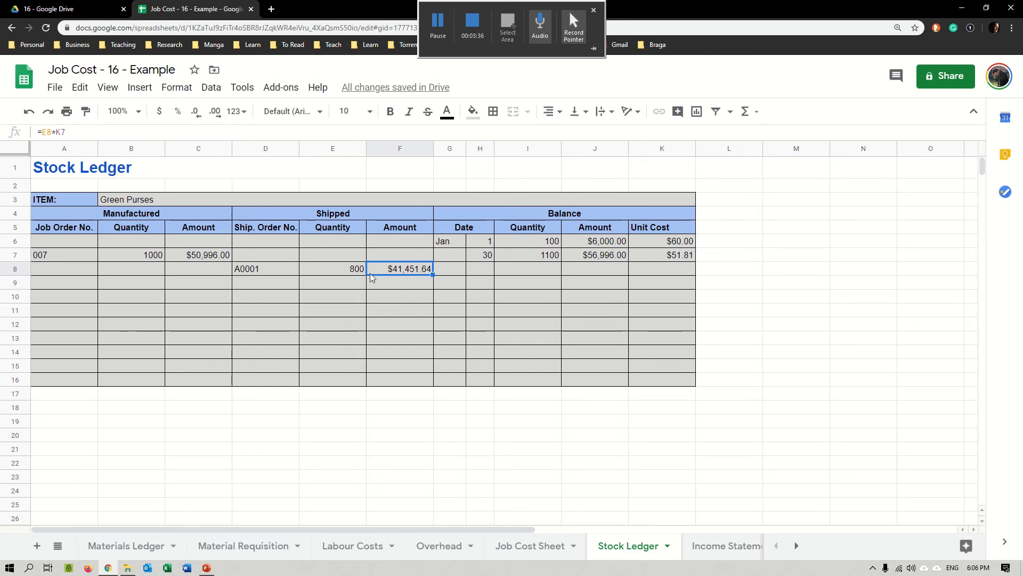
{"action": "left_click", "coordinate": [657, 255]}
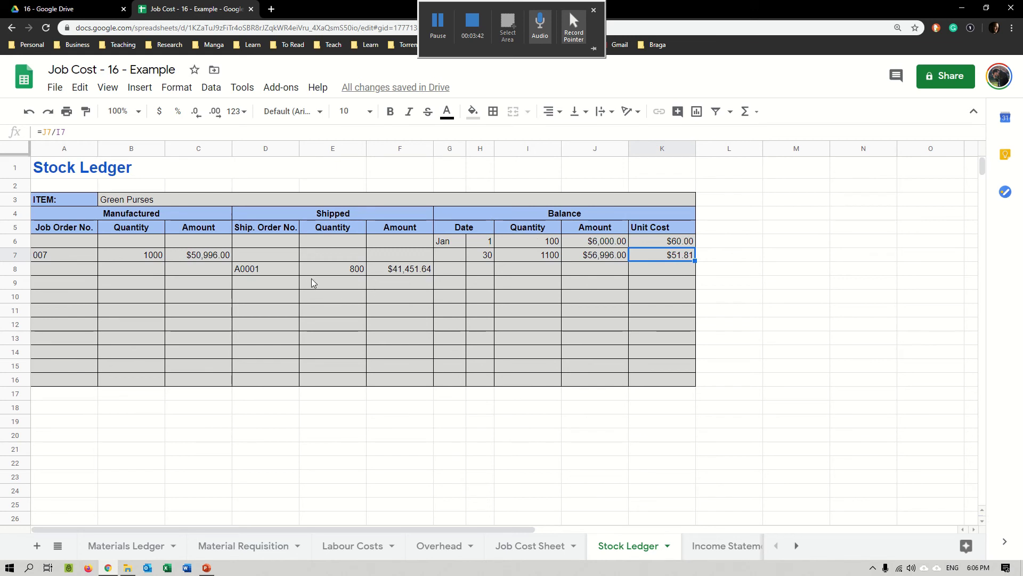
Enter date 31 in H8 and balance quantity =I7-E8 (300) in I8.
{"action": "left_click", "coordinate": [472, 267]}
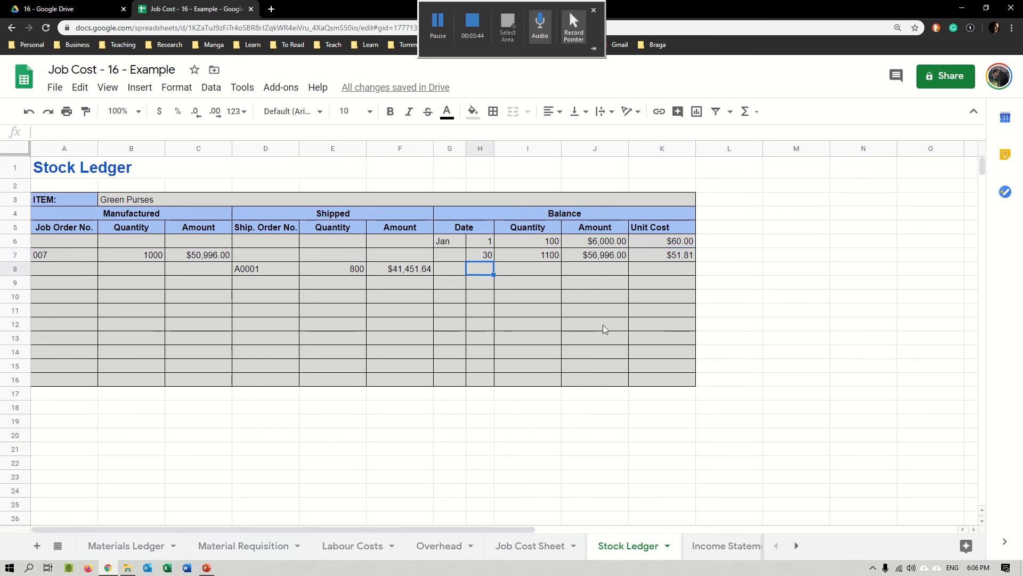
{"action": "type", "text": "31"}
{"action": "key", "text": "Return"}
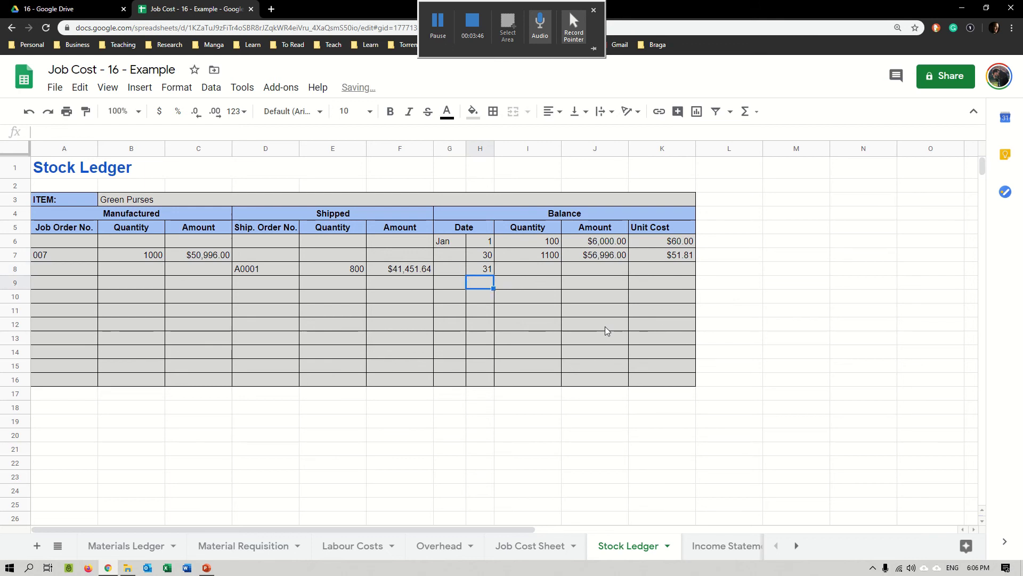
{"action": "key", "text": "Up"}
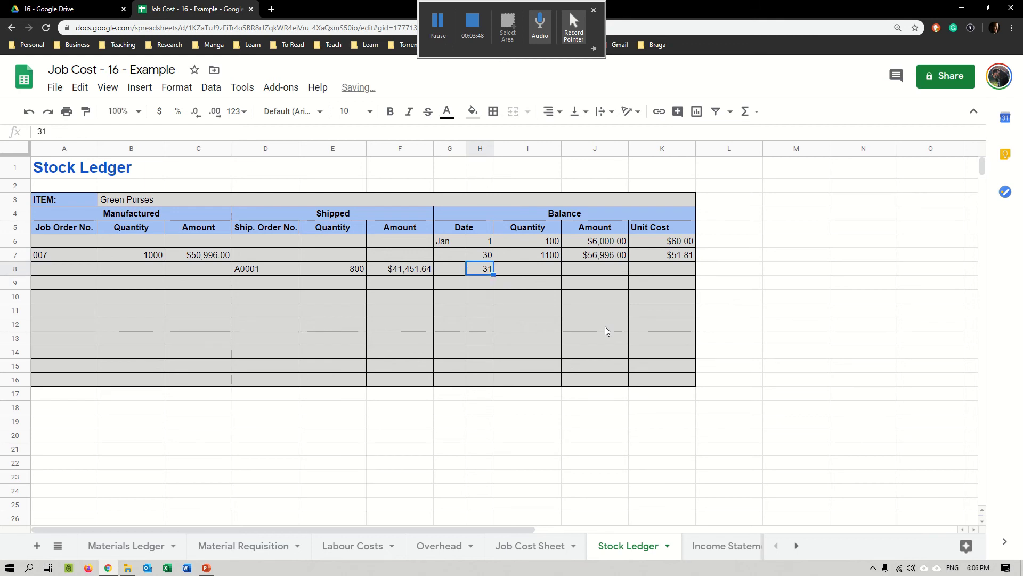
{"action": "key", "text": "Right"}
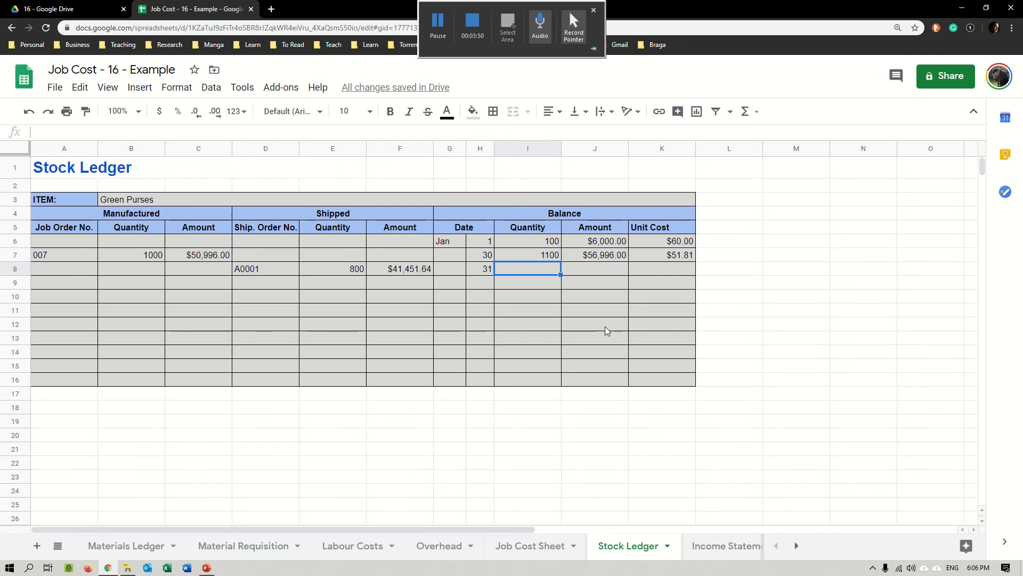
{"action": "type", "text": "="}
{"action": "left_click", "coordinate": [548, 258]}
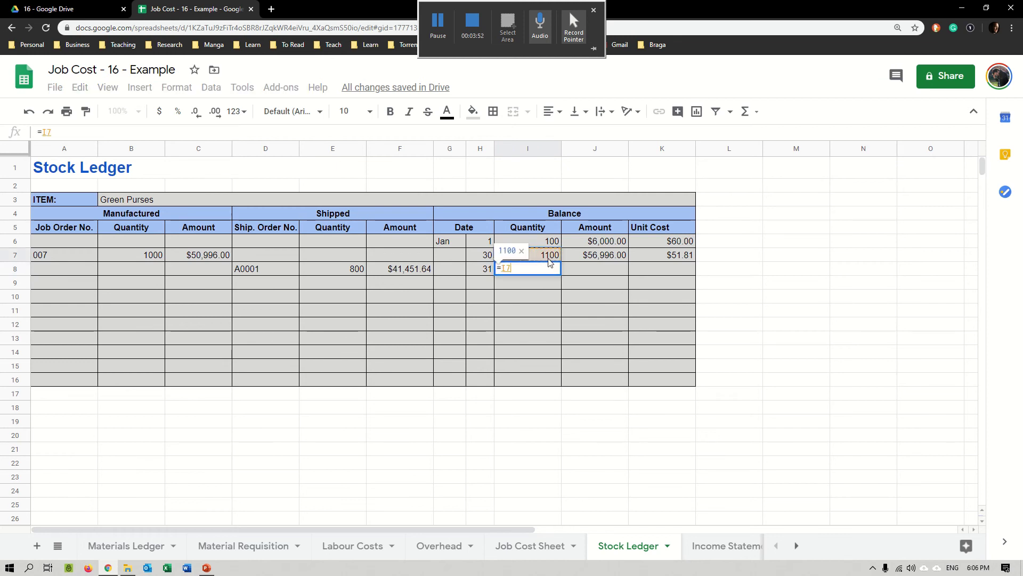
{"action": "type", "text": "-"}
{"action": "left_click", "coordinate": [361, 270]}
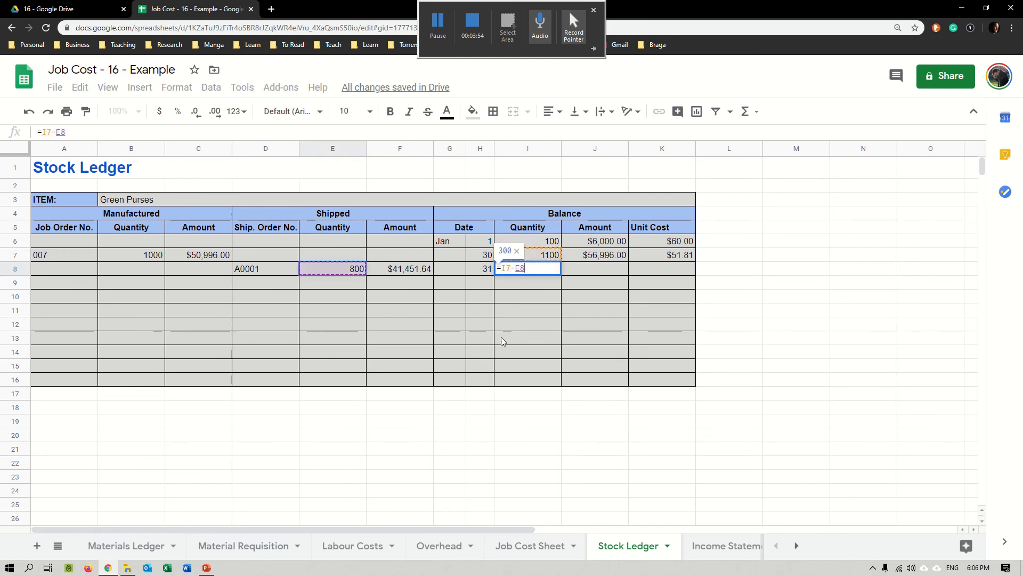
{"action": "key", "text": "Return"}
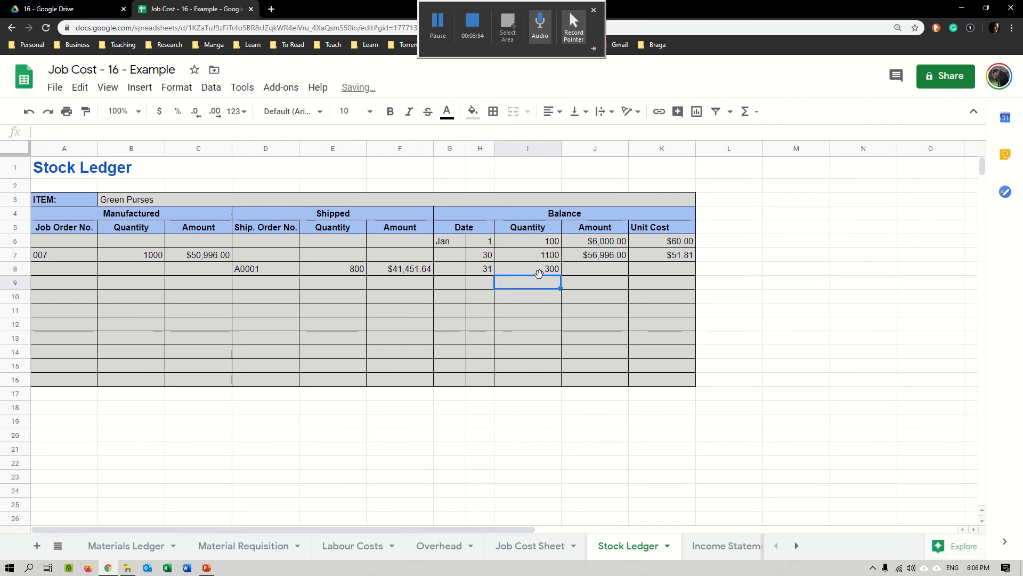
Carry unit cost =K7 into K8 and set J8 to =I8*K8 ($15,544.36).
{"action": "left_click", "coordinate": [598, 270]}
{"action": "left_click", "coordinate": [674, 271]}
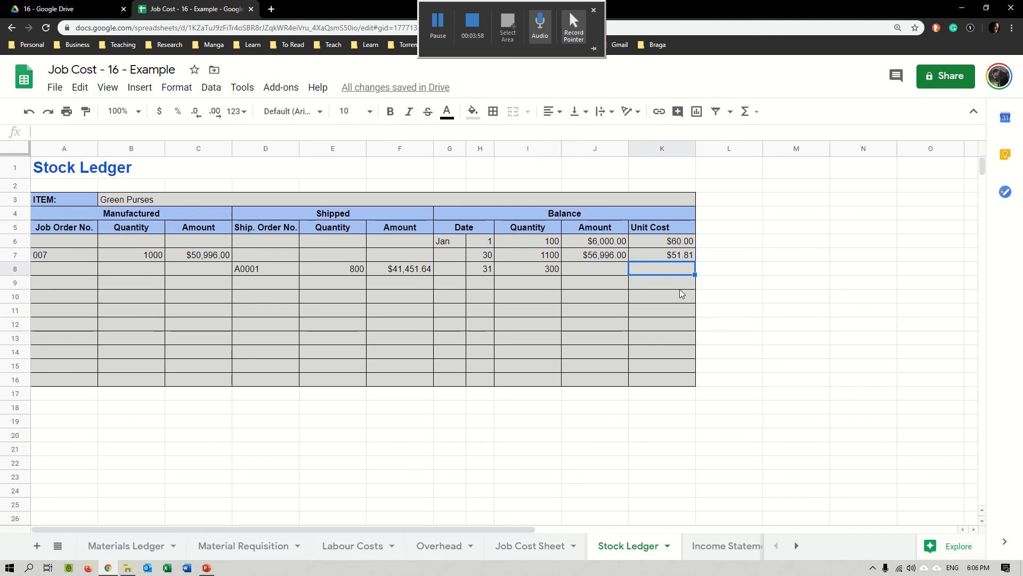
{"action": "type", "text": "="}
{"action": "left_click", "coordinate": [672, 256]}
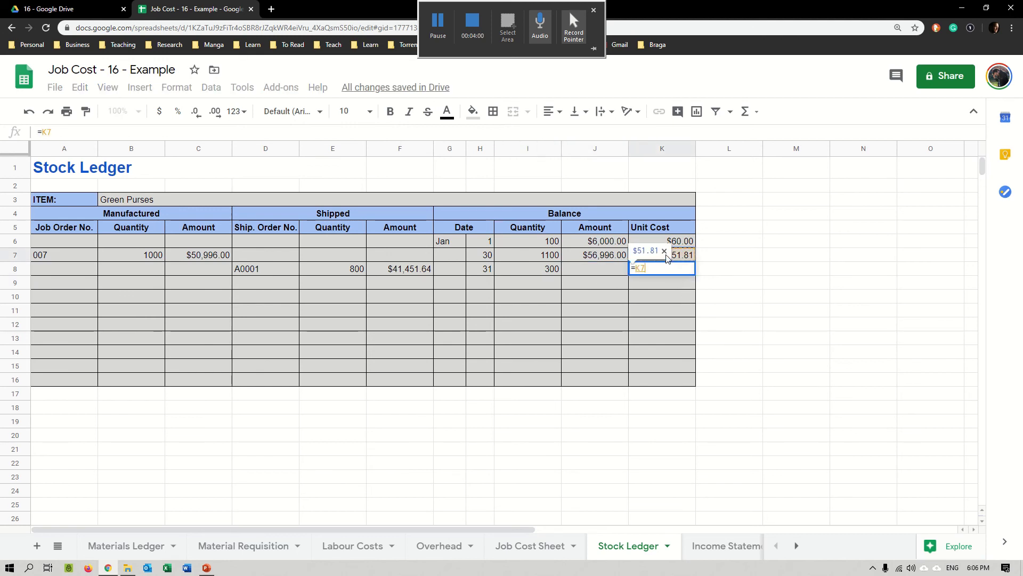
{"action": "key", "text": "Return"}
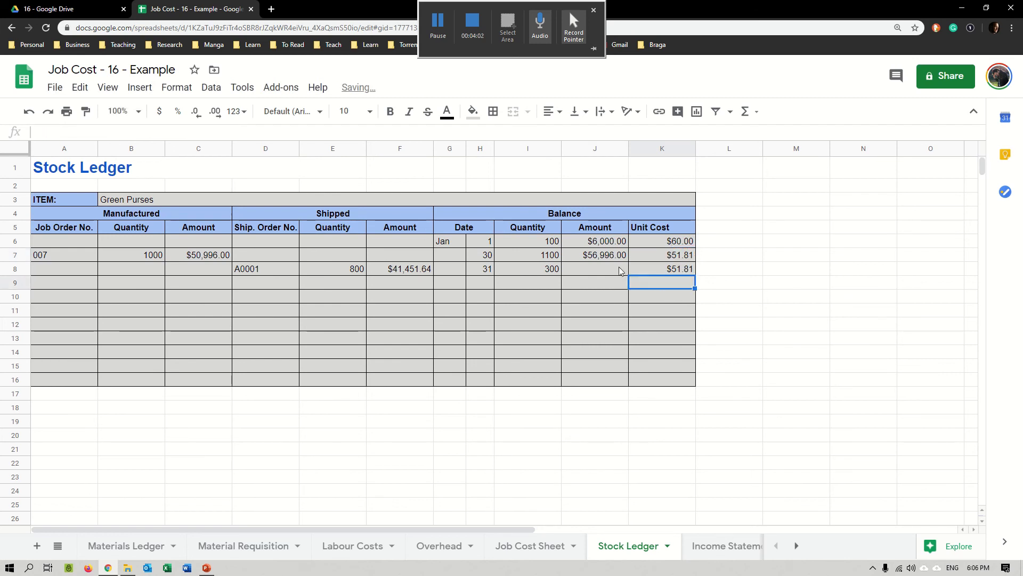
{"action": "left_click", "coordinate": [600, 271]}
{"action": "type", "text": "="}
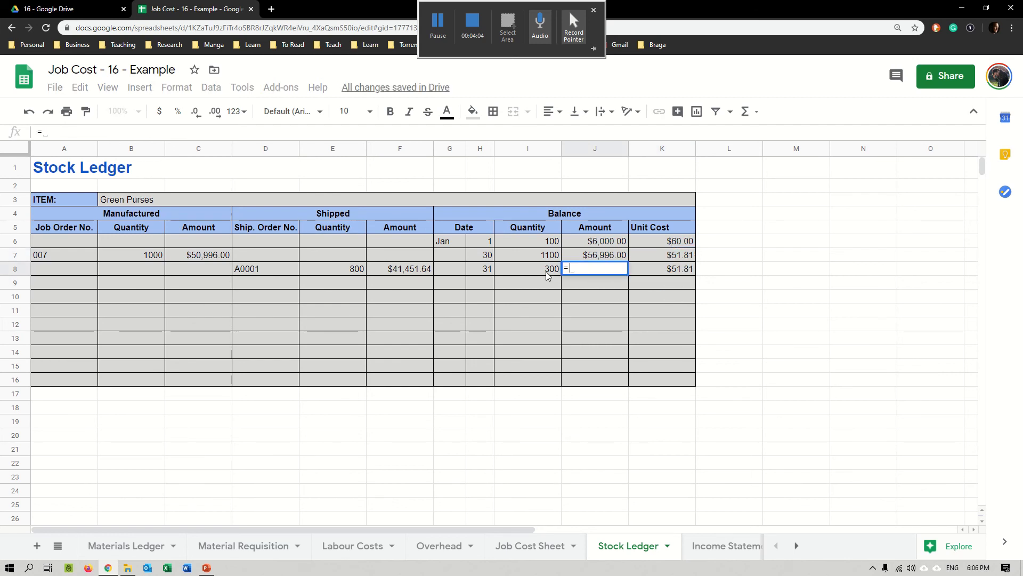
{"action": "left_click", "coordinate": [546, 270]}
{"action": "type", "text": "*"}
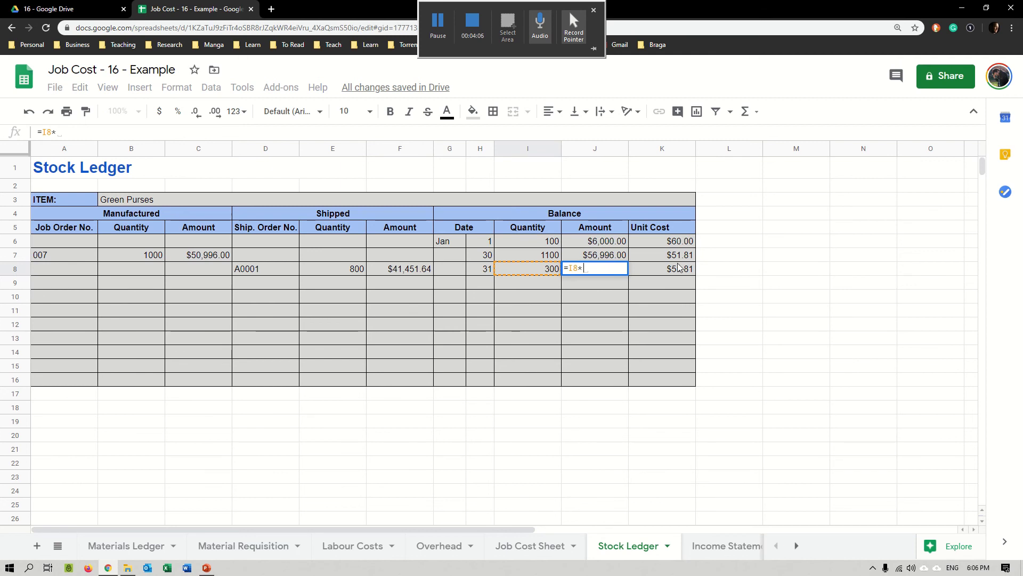
{"action": "left_click", "coordinate": [679, 270]}
{"action": "key", "text": "Return"}
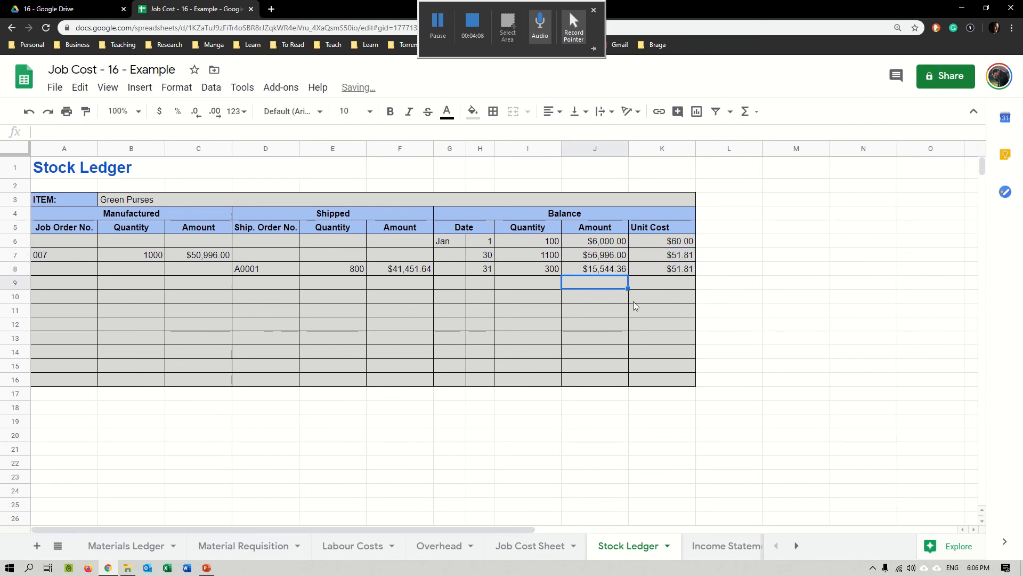
{"action": "key", "text": "Up"}
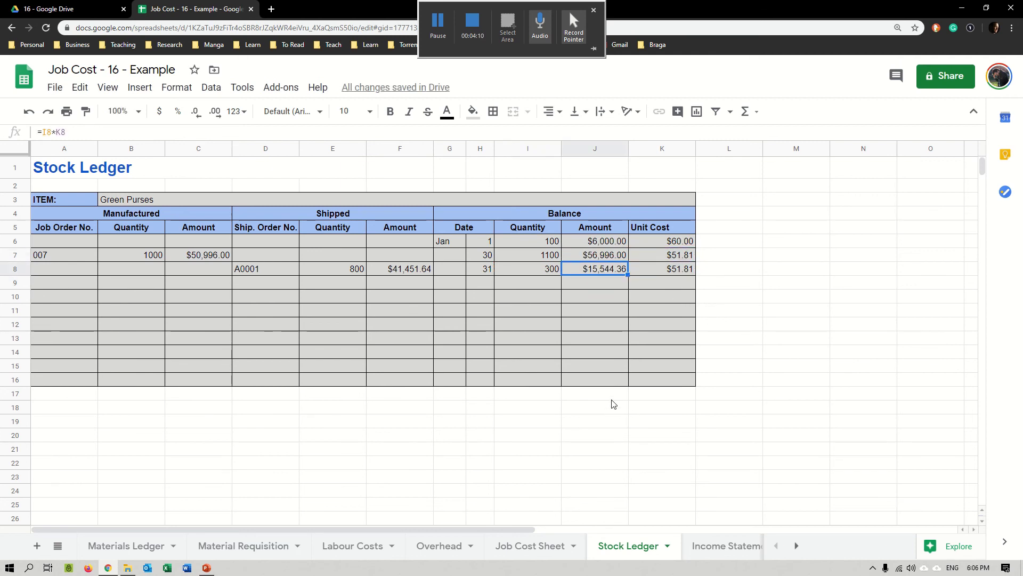